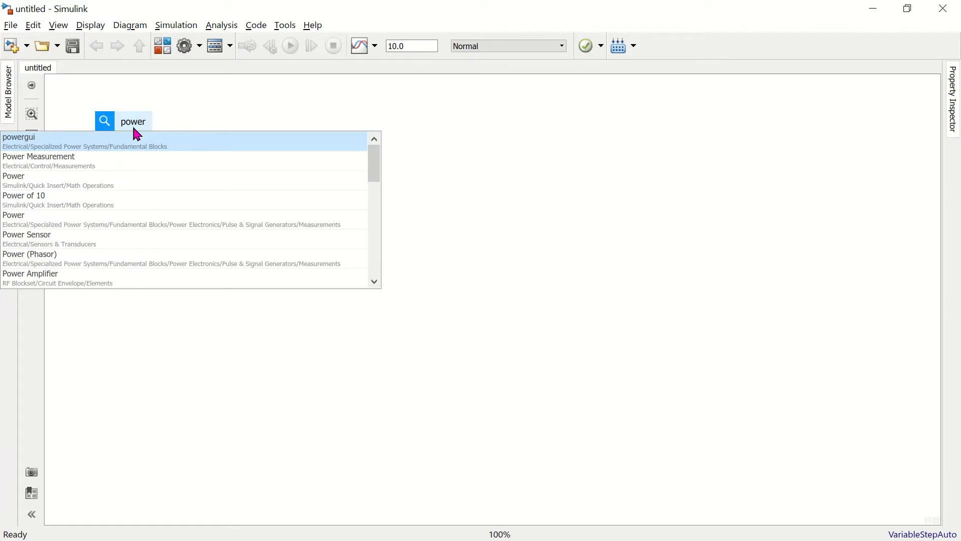
Step: Add a powergui block from the Specialized Power Systems library and place it in the canvas's upper-left corner
{"action": "left_click", "coordinate": [136, 134]}
{"action": "left_click_drag", "start_coordinate": [135, 133], "coordinate": [91, 118]}
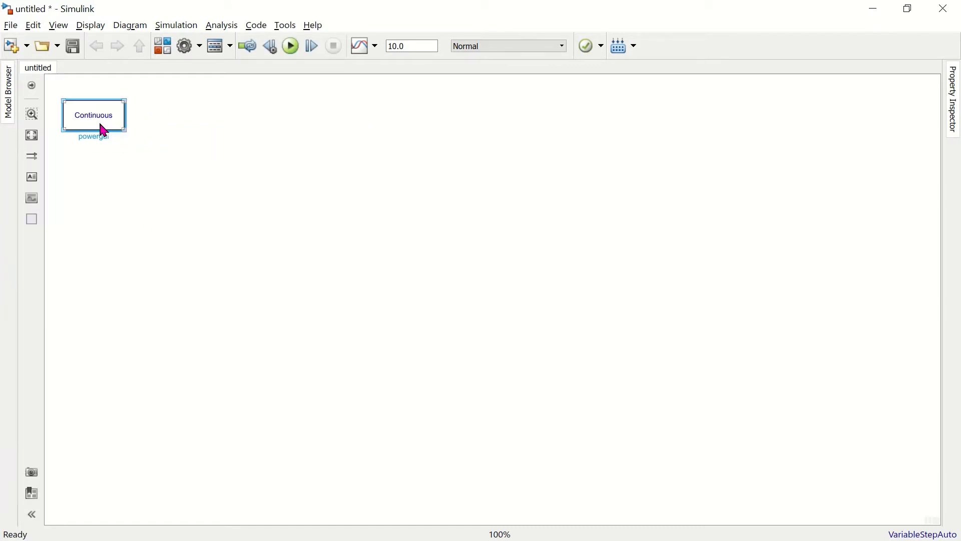
Step: Add the Specialized Power Systems Stepper Motor block in the right half of the model and enlarge it to about twice its size
{"action": "double_click", "coordinate": [338, 371]}
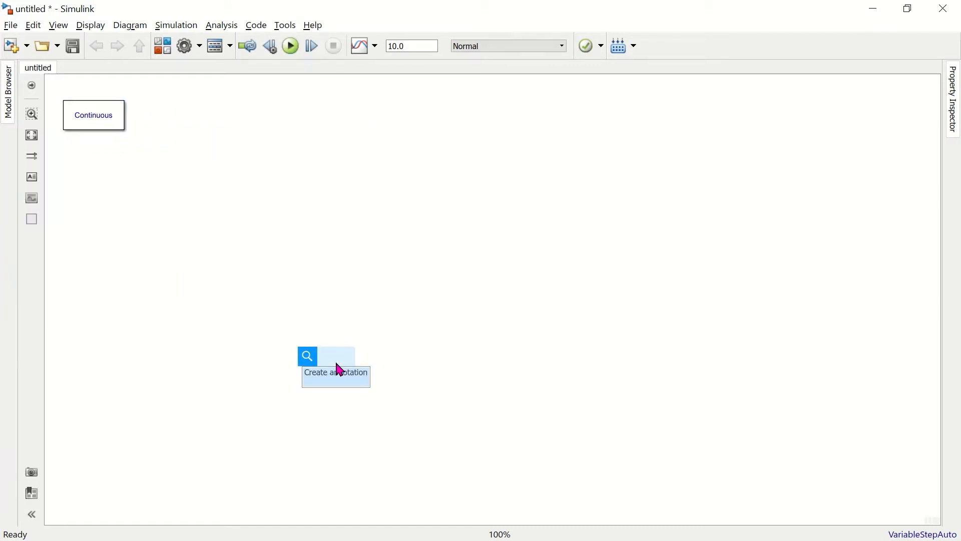
{"action": "type", "text": "stepper "}
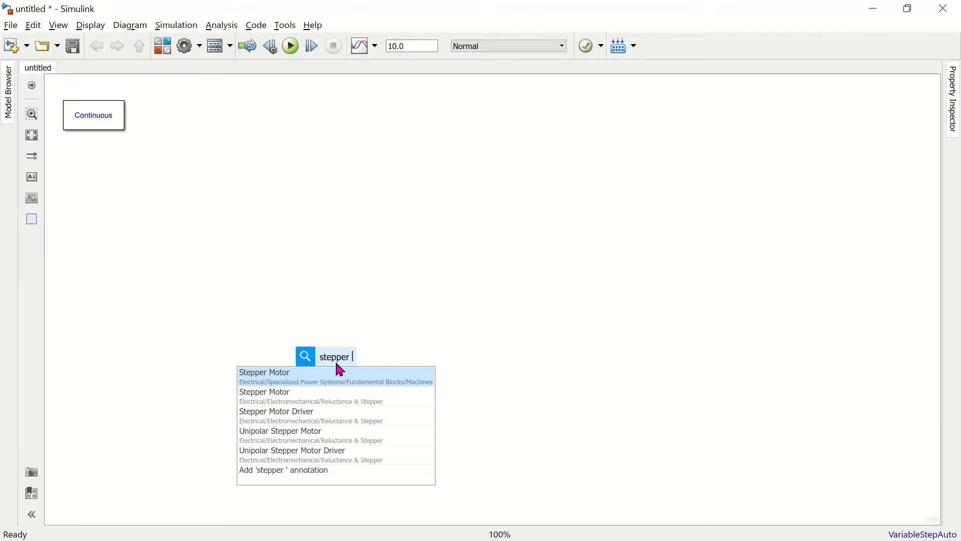
{"action": "type", "text": "mopt"}
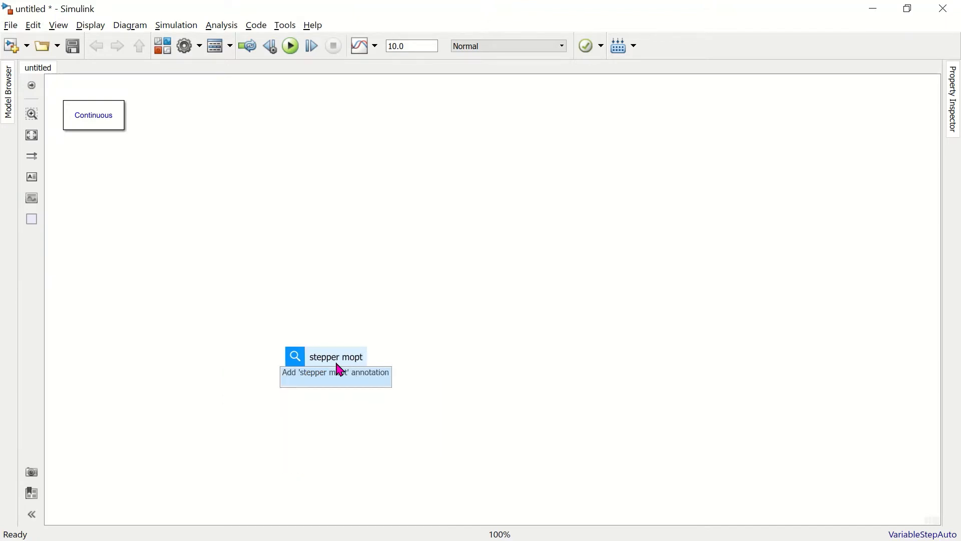
{"action": "key", "text": "BackSpace"}
{"action": "key", "text": "BackSpace"}
{"action": "type", "text": "tor"}
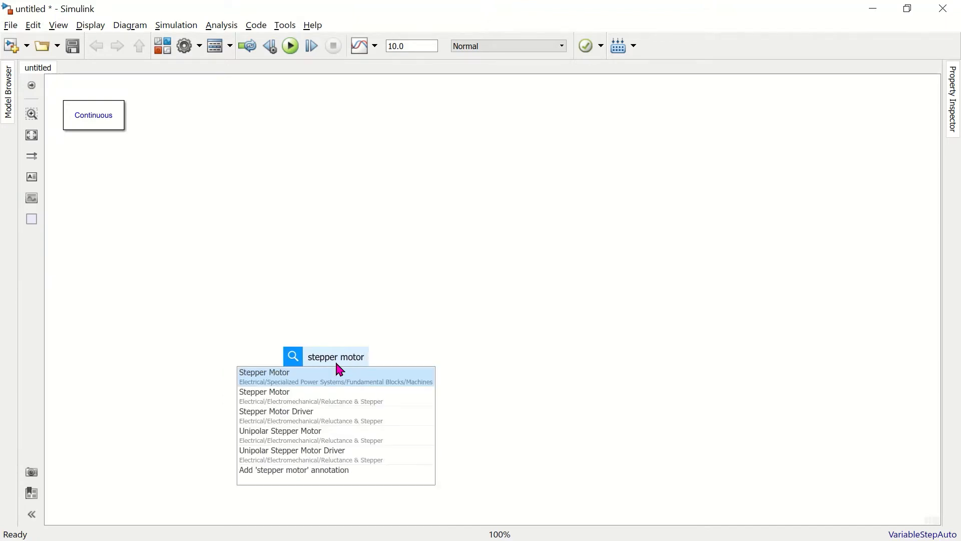
{"action": "left_click", "coordinate": [395, 379]}
{"action": "left_click_drag", "start_coordinate": [349, 382], "coordinate": [597, 203]}
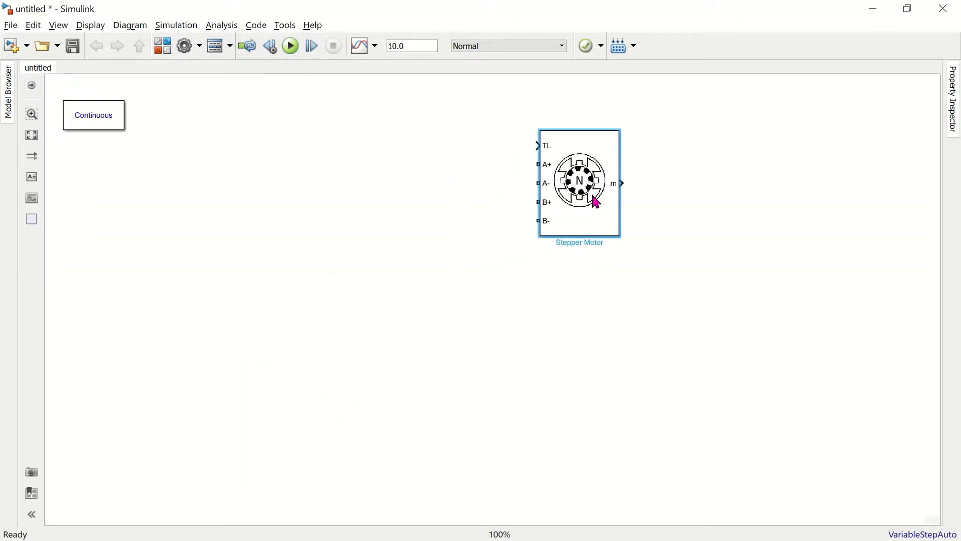
{"action": "left_click_drag", "start_coordinate": [623, 239], "coordinate": [701, 317]}
{"action": "left_click", "coordinate": [639, 404]}
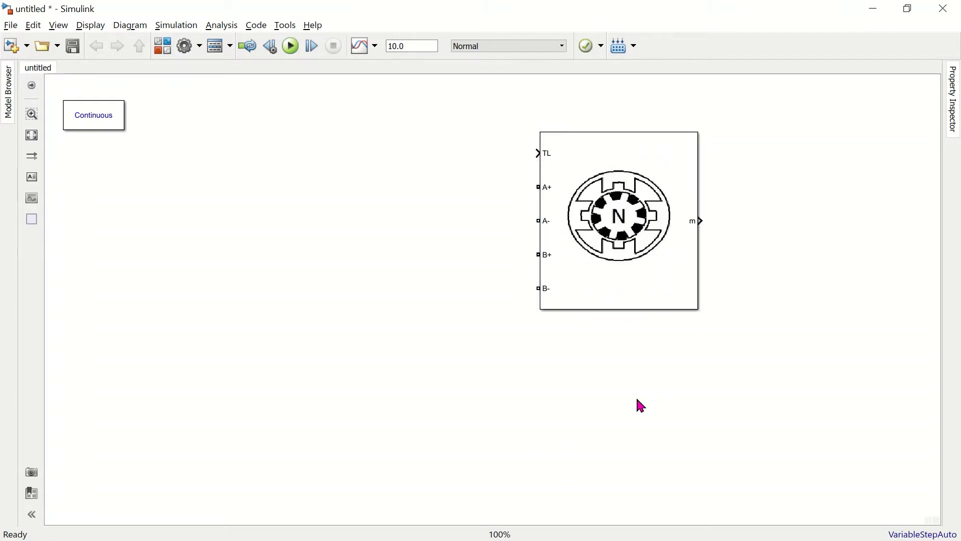
Step: Review the Stepper Motor's block parameters, including motor type, number of phases and step angle, then accept them
{"action": "double_click", "coordinate": [657, 281]}
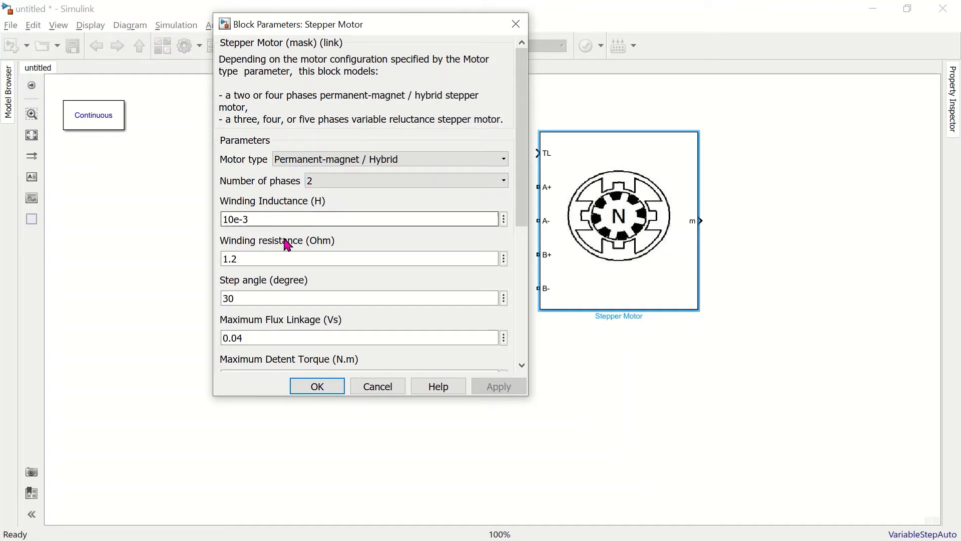
{"action": "double_click", "coordinate": [236, 298]}
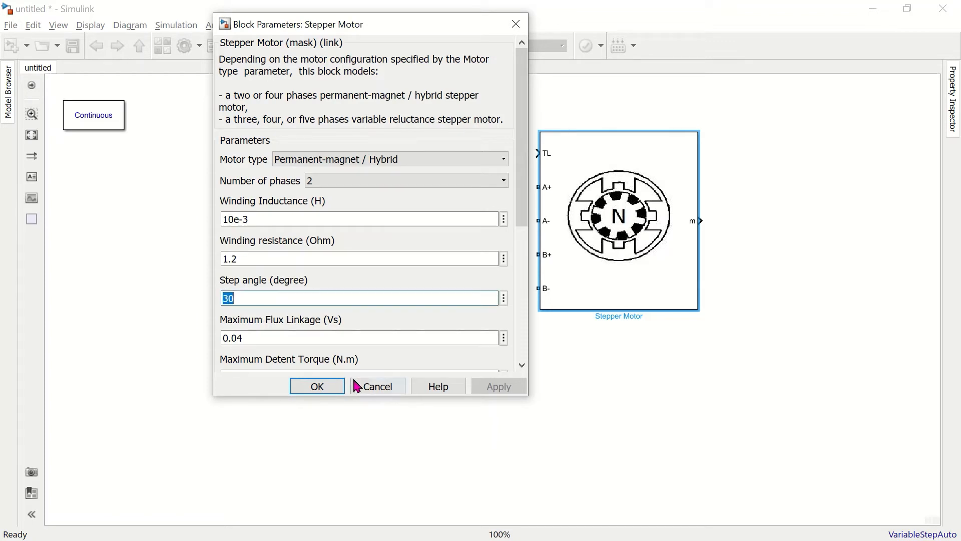
{"action": "left_click", "coordinate": [330, 393]}
Step: Add a Constant block, connect it to the Stepper Motor's TL input, and set its constant value to 0
{"action": "double_click", "coordinate": [408, 120]}
{"action": "type", "text": "const"}
{"action": "left_click", "coordinate": [421, 139]}
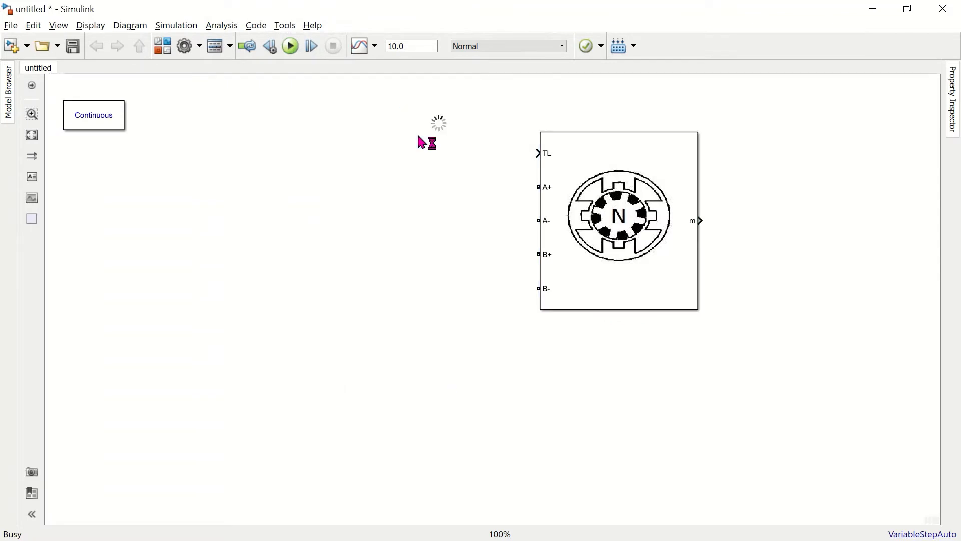
{"action": "left_click_drag", "start_coordinate": [452, 123], "coordinate": [537, 152]}
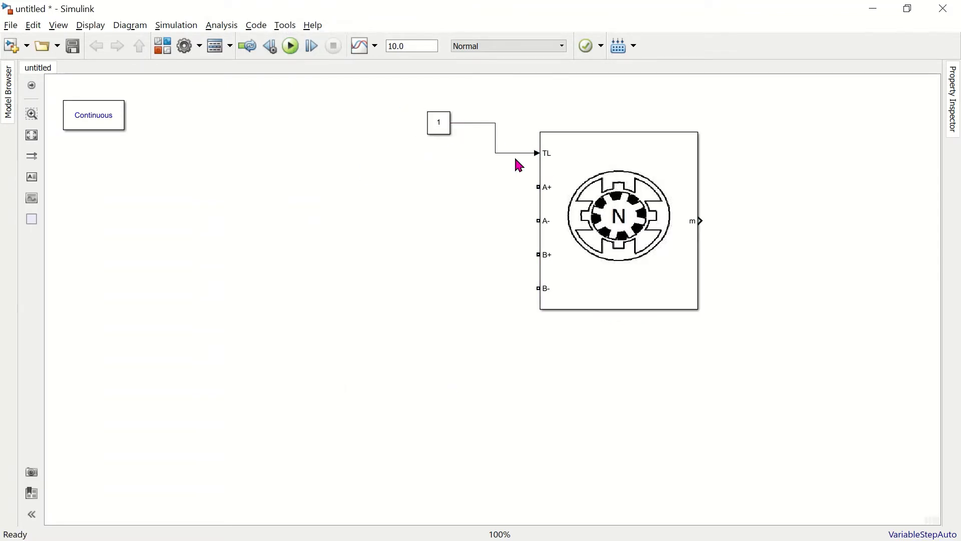
{"action": "double_click", "coordinate": [440, 122]}
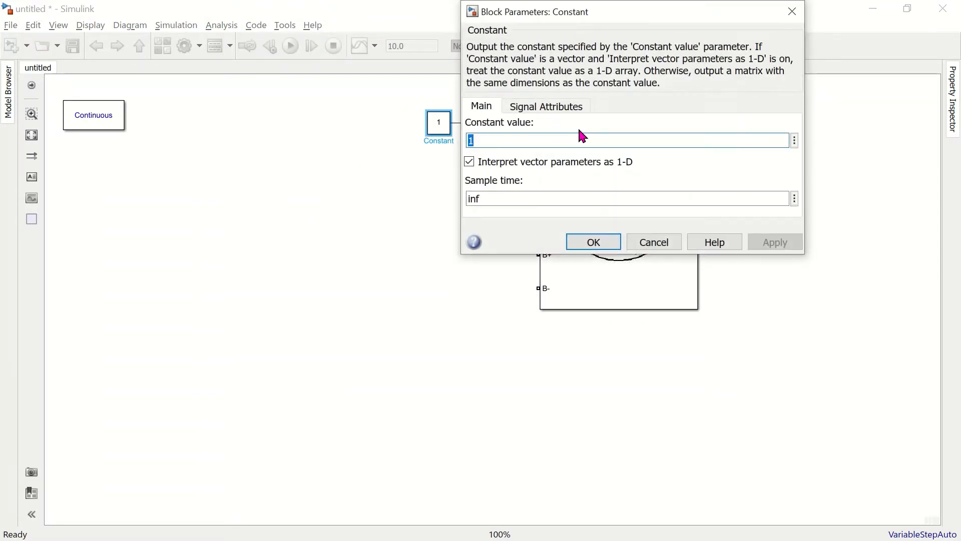
{"action": "type", "text": "0"}
{"action": "key", "text": "Return"}
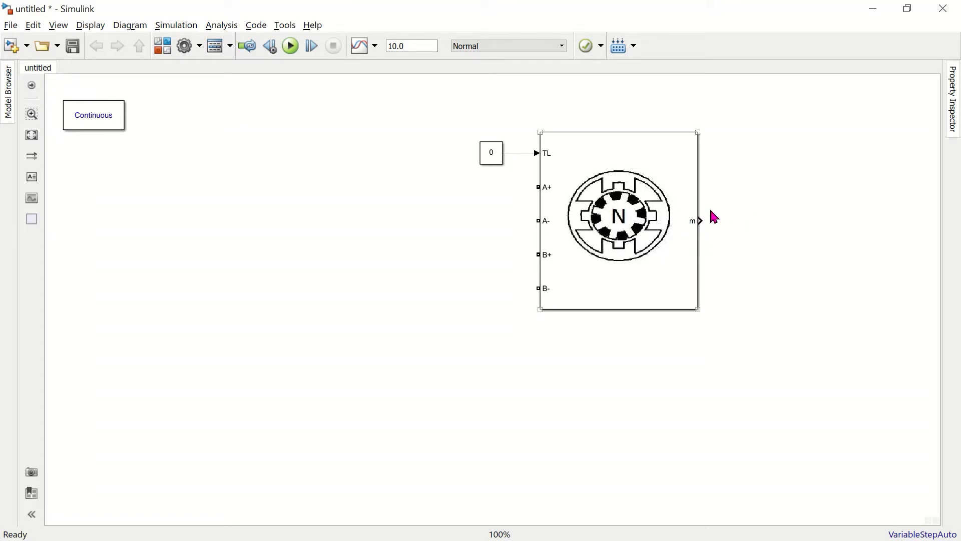
Step: Add a Simulink Signal Routing Demux block beside the Stepper Motor's output and set its number of outputs to 5
{"action": "double_click", "coordinate": [746, 227]}
{"action": "type", "text": "demux"}
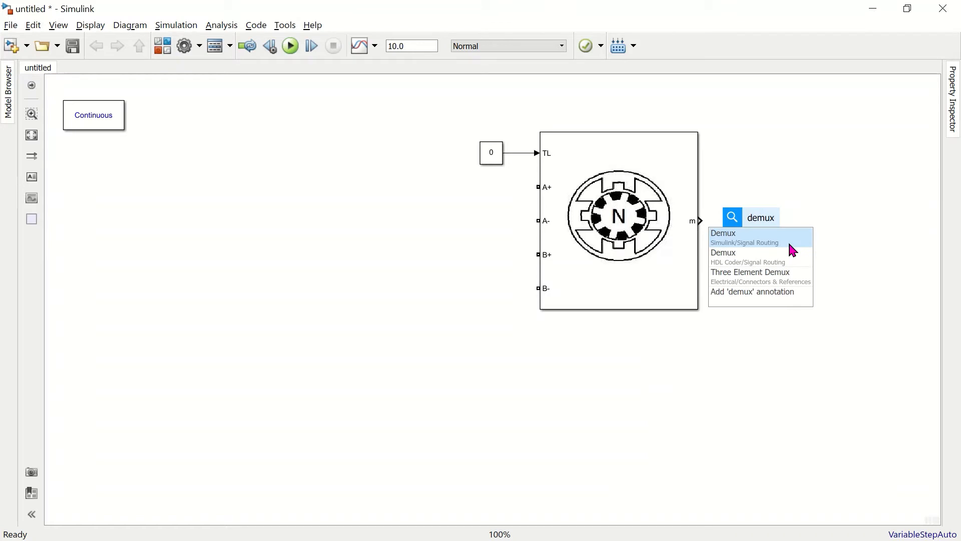
{"action": "key", "text": "Return"}
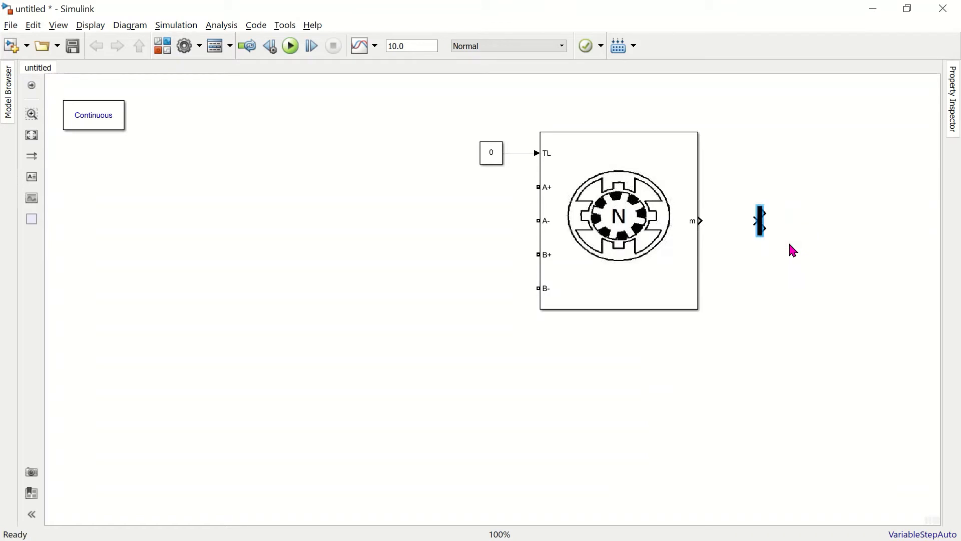
{"action": "double_click", "coordinate": [760, 227]}
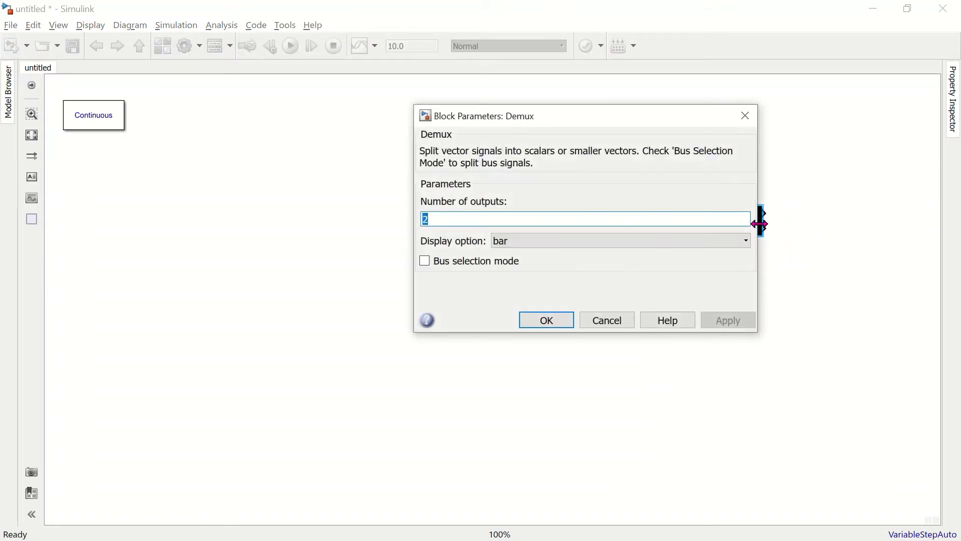
{"action": "type", "text": "5"}
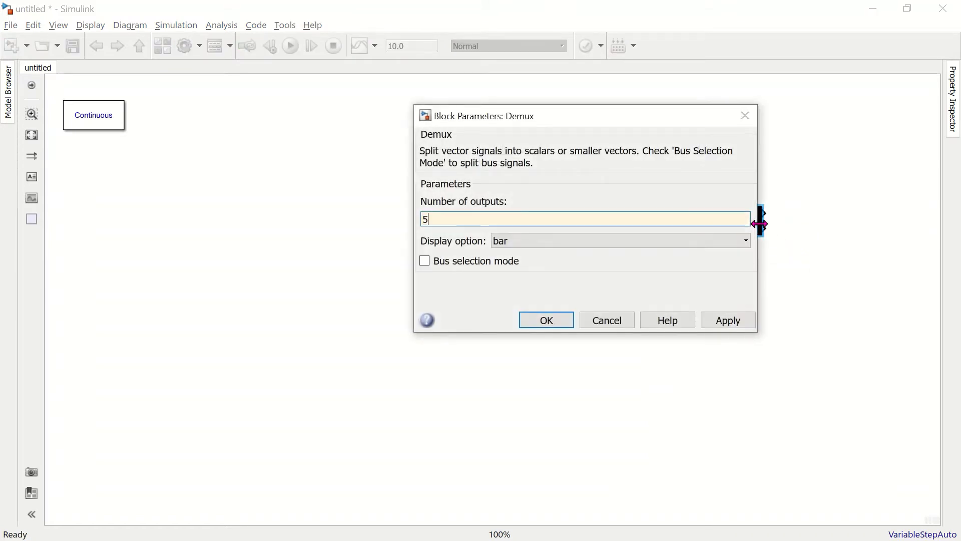
{"action": "left_click", "coordinate": [561, 325]}
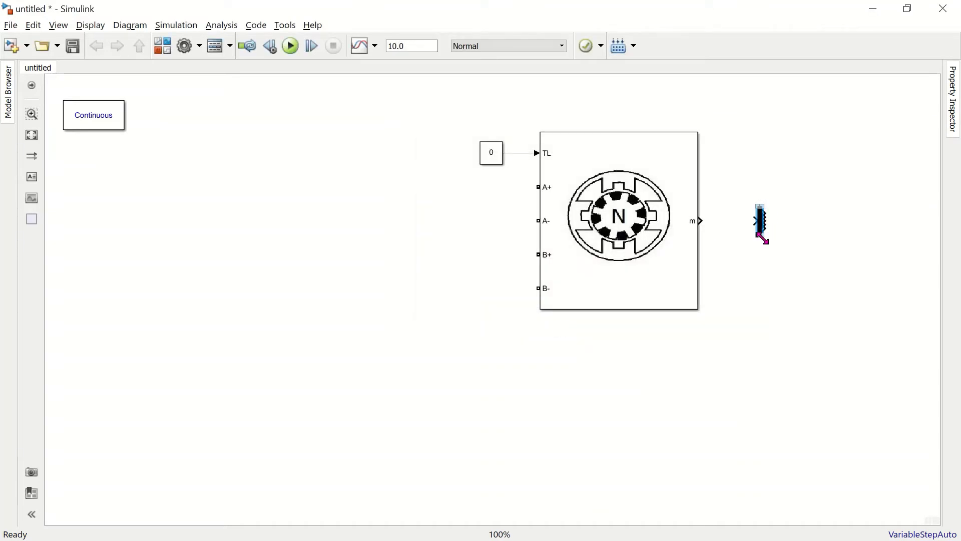
Step: Stretch the Demux block taller and connect the Stepper Motor's m output to its input
{"action": "left_click_drag", "start_coordinate": [761, 235], "coordinate": [771, 270]}
{"action": "left_click", "coordinate": [753, 346]}
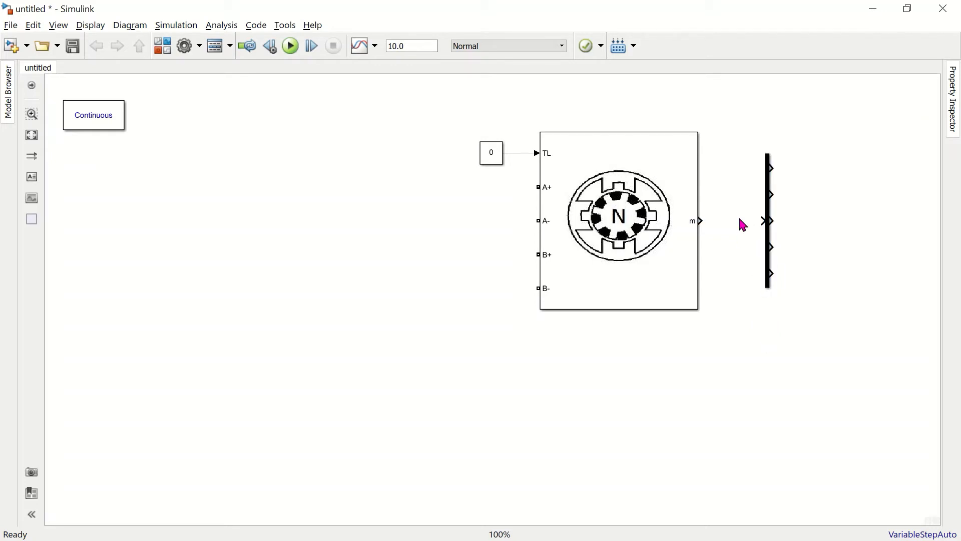
{"action": "mouse_move", "coordinate": [700, 221]}
{"action": "left_mouse_down"}
{"action": "mouse_move", "coordinate": [768, 219]}
{"action": "mouse_move", "coordinate": [770, 242]}
{"action": "mouse_move", "coordinate": [789, 221]}
{"action": "left_mouse_up"}
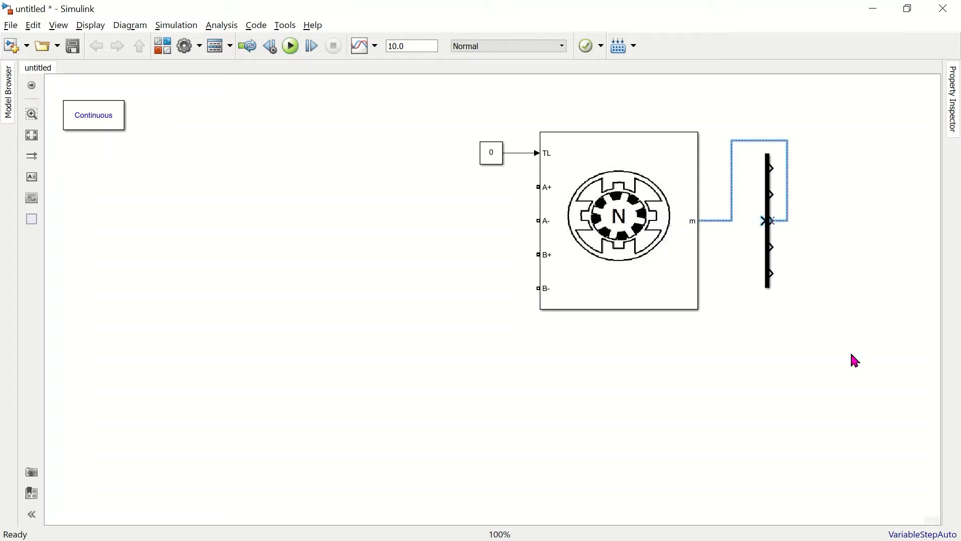
{"action": "key", "text": "Delete"}
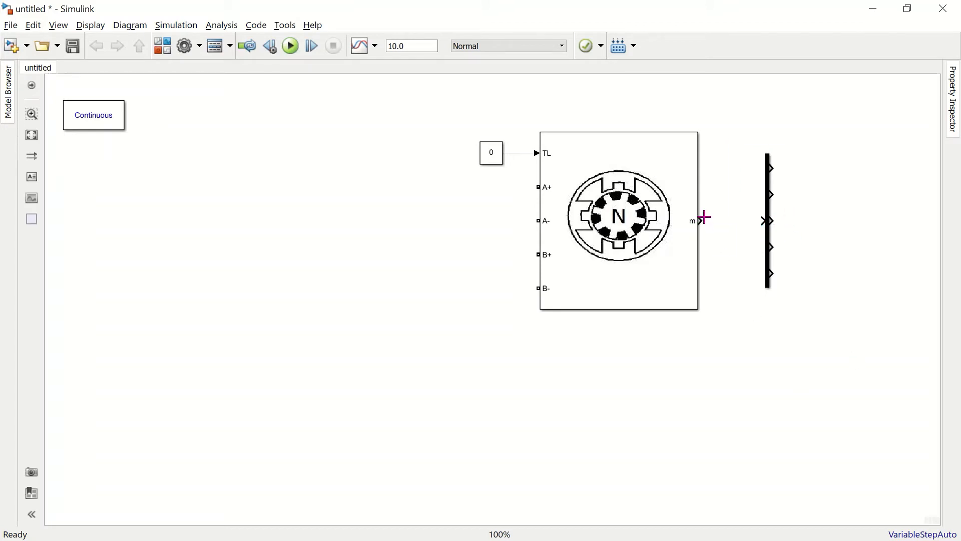
{"action": "left_click_drag", "start_coordinate": [701, 221], "coordinate": [767, 220]}
Step: Add a Simulink Sinks Scope block and connect the Demux's lowest output to it
{"action": "double_click", "coordinate": [874, 285]}
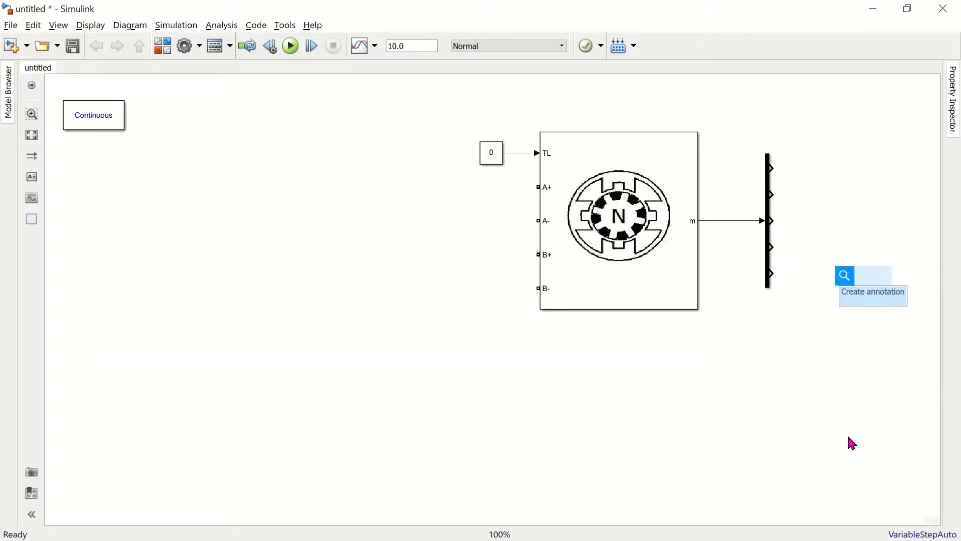
{"action": "type", "text": "scopoe"}
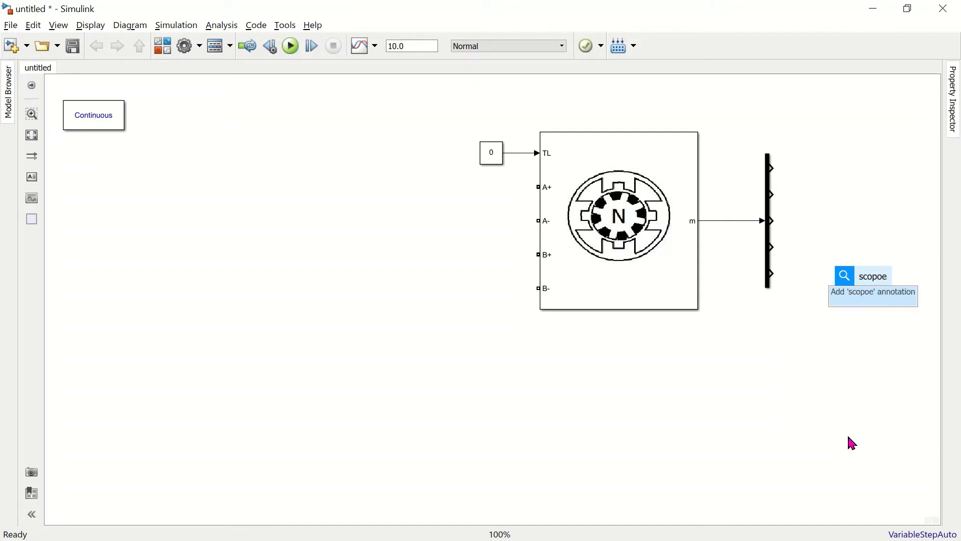
{"action": "key", "text": "BackSpace"}
{"action": "key", "text": "BackSpace"}
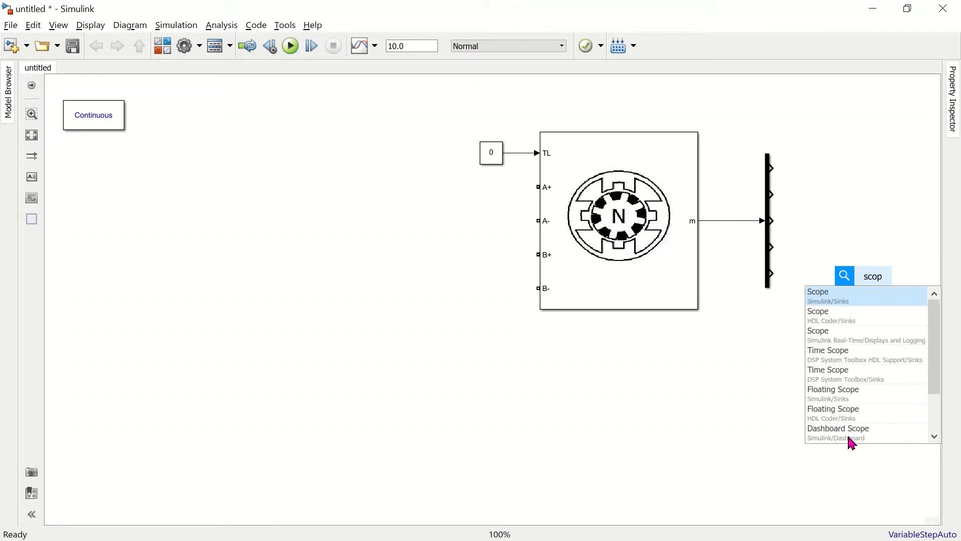
{"action": "key", "text": "Return"}
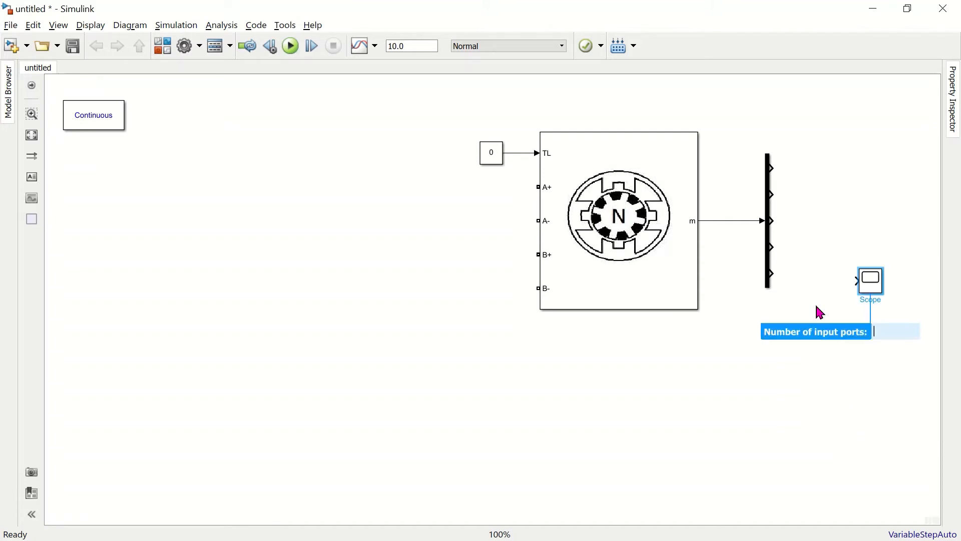
{"action": "left_click_drag", "start_coordinate": [772, 274], "coordinate": [869, 281]}
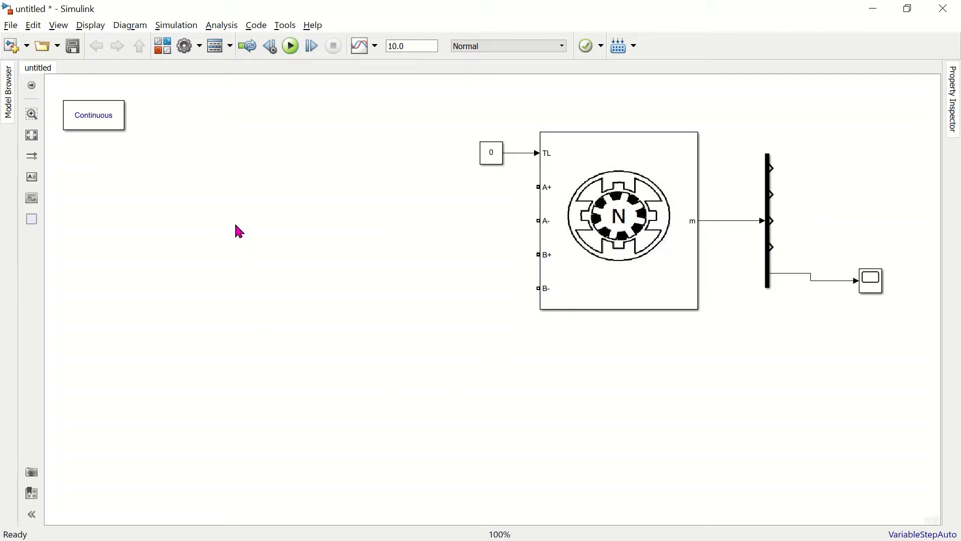
Step: Add a DC Voltage Source block from the Fundamental Blocks Electrical Sources library on the model's left side
{"action": "double_click", "coordinate": [196, 243]}
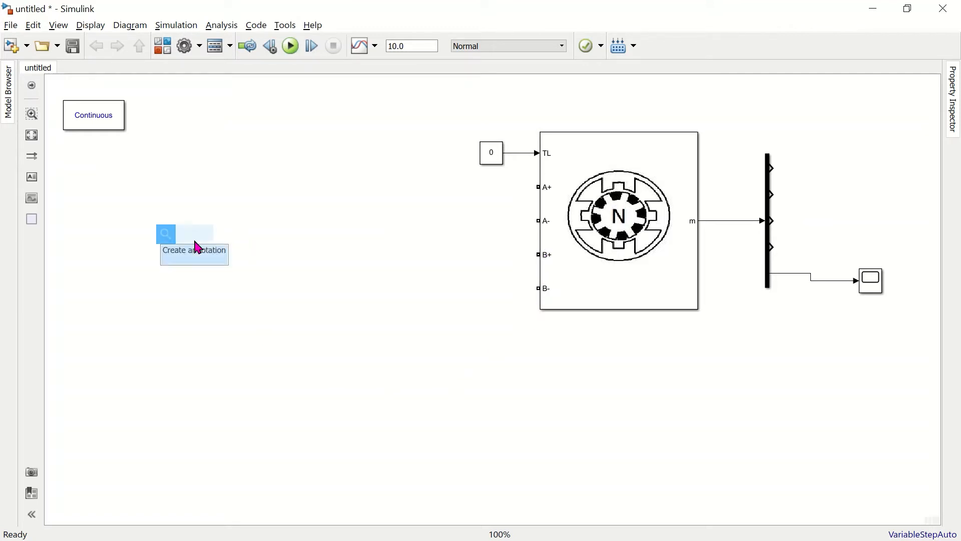
{"action": "type", "text": "dc volt"}
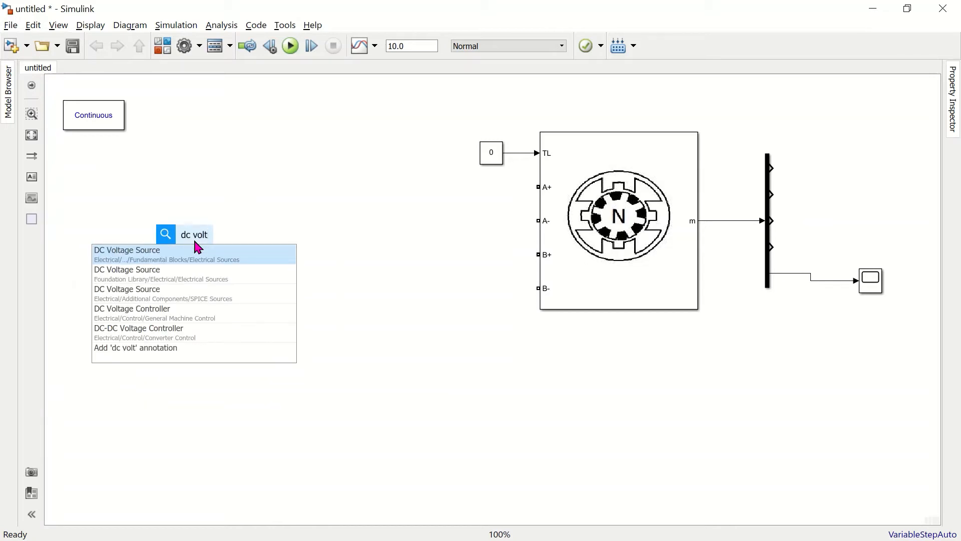
{"action": "key", "text": "Return"}
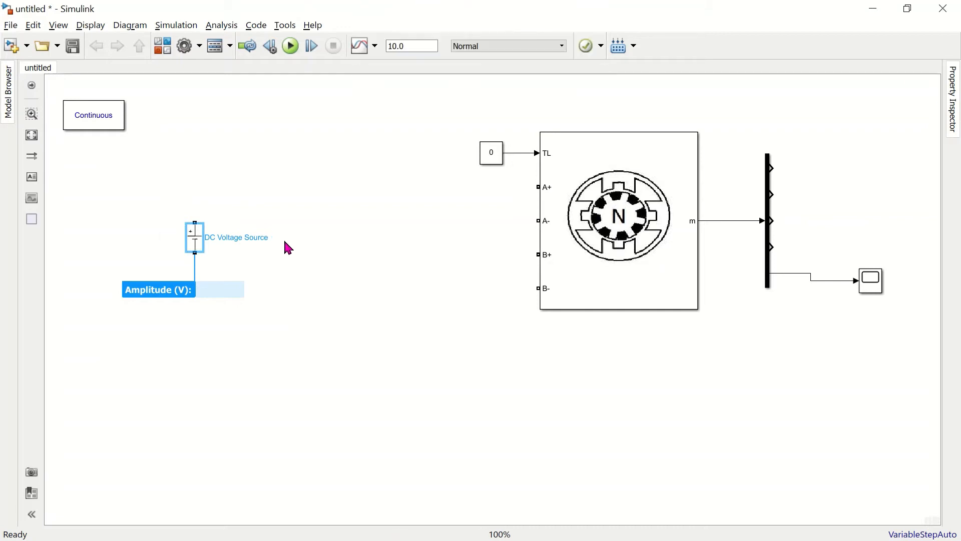
Step: Add a Power Electronics Ideal Switch, rotate it upright with terminal 2 at the top, and copy it into a two-by-two group of four switches
{"action": "double_click", "coordinate": [299, 254]}
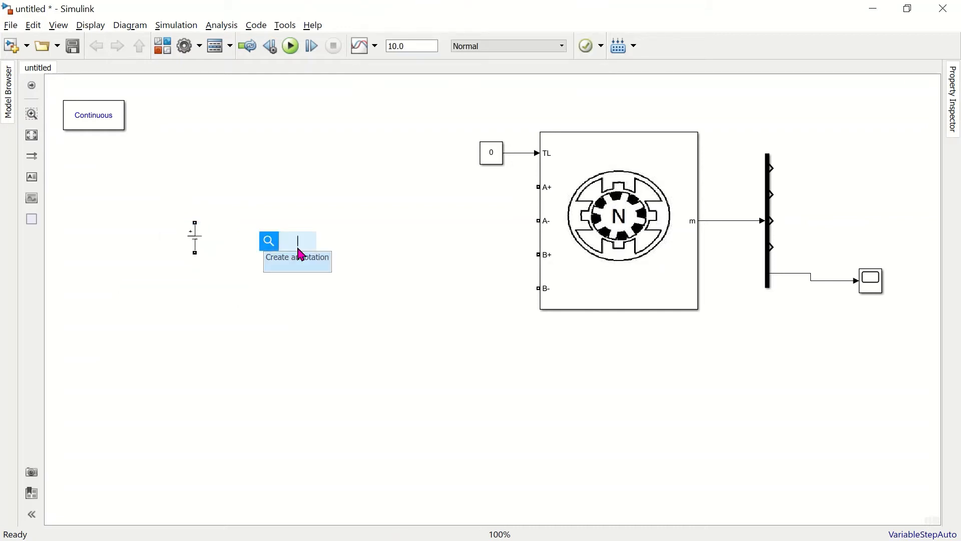
{"action": "type", "text": "ideal"}
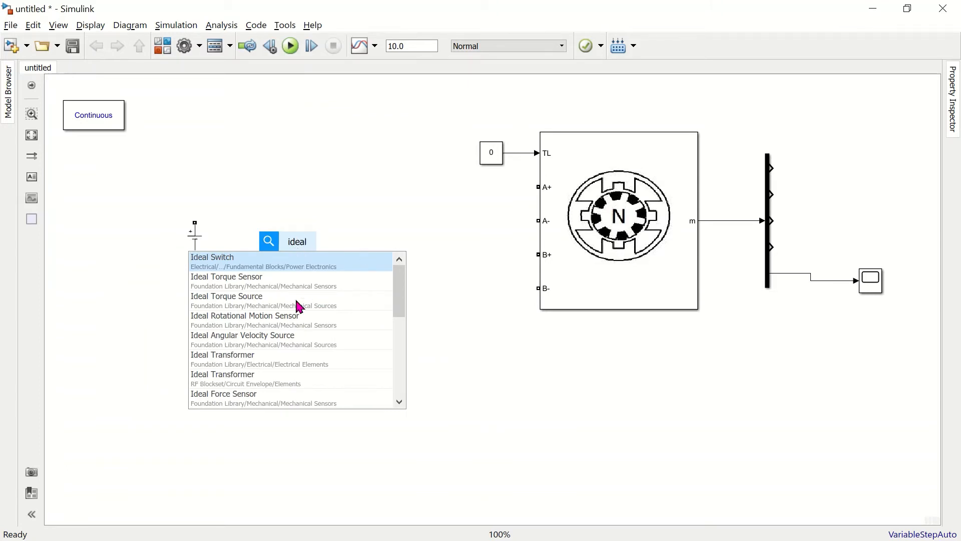
{"action": "left_click", "coordinate": [288, 262]}
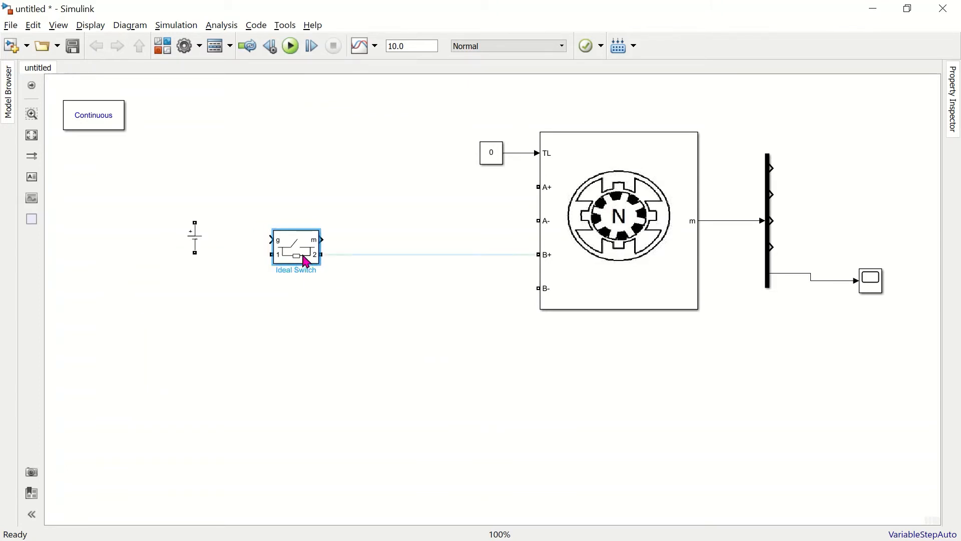
{"action": "key", "text": "ctrl+r"}
{"action": "key", "text": "ctrl+r"}
{"action": "key", "text": "ctrl+r"}
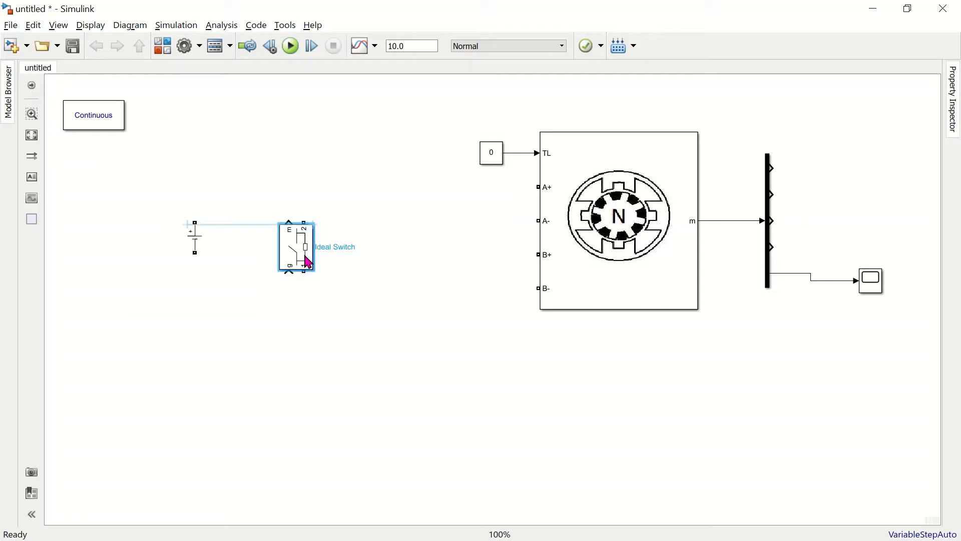
{"action": "left_click_drag", "start_coordinate": [307, 261], "coordinate": [267, 181]}
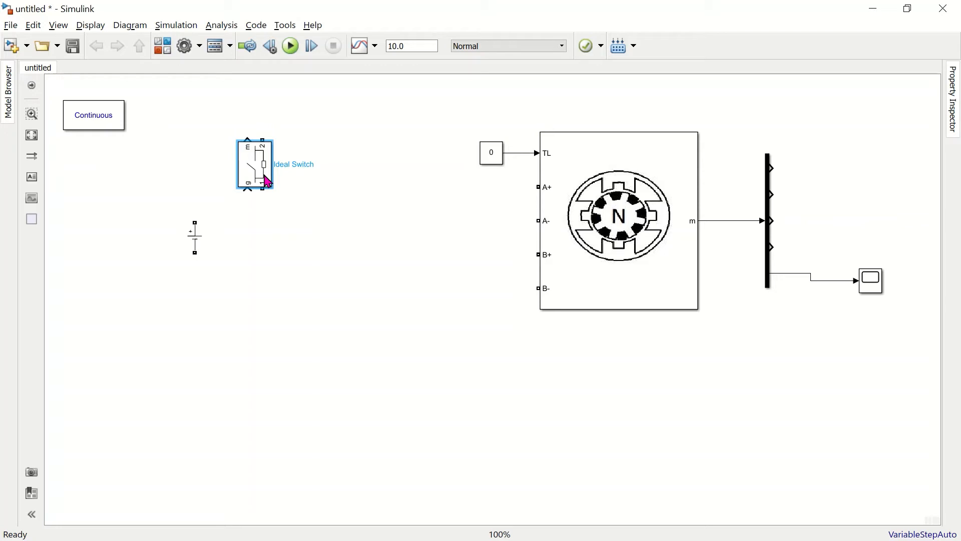
{"action": "left_click_drag", "start_coordinate": [267, 182], "coordinate": [369, 289]}
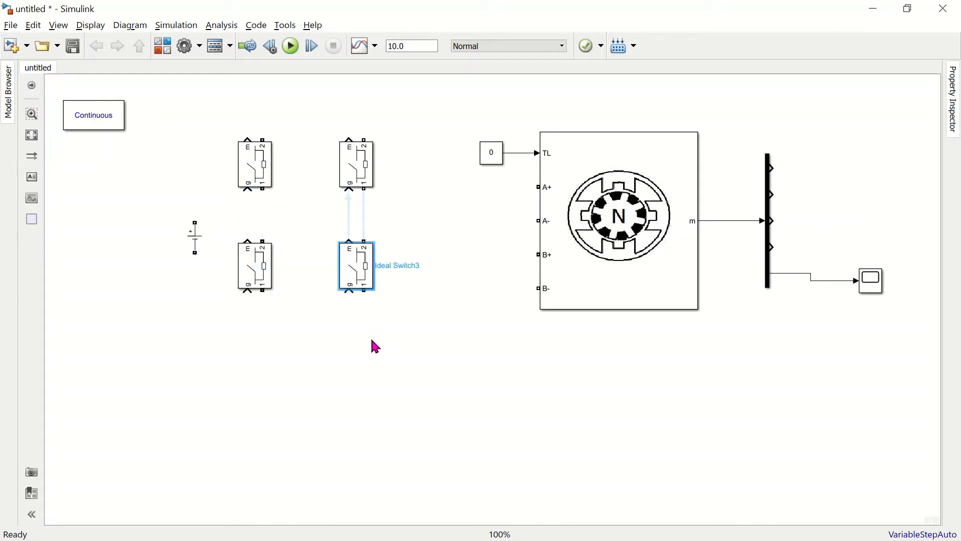
Step: Wire each column's upper switch terminal 1 to the lower switch's terminal 2, then join the two upper terminals 2 and the two lower terminals 1
{"action": "left_click", "coordinate": [375, 347]}
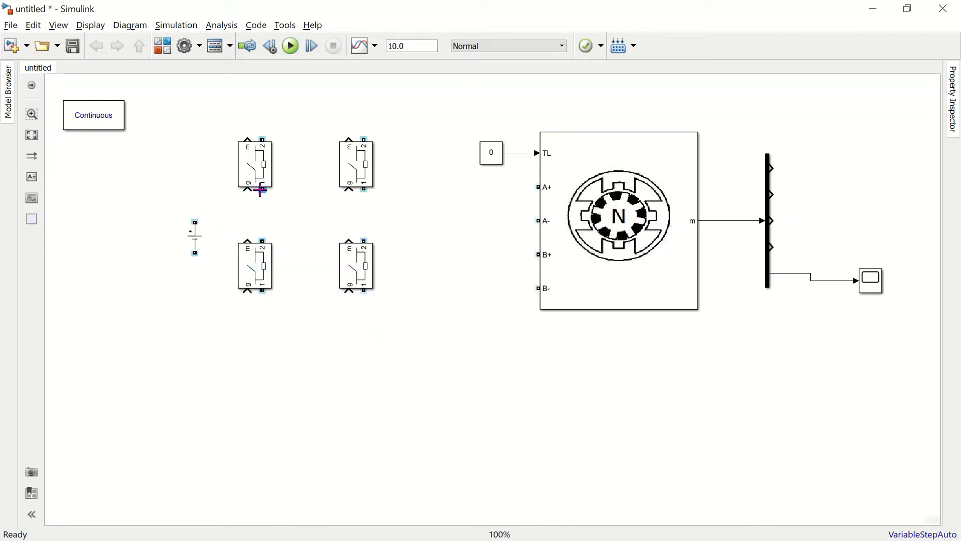
{"action": "left_click_drag", "start_coordinate": [261, 189], "coordinate": [263, 242]}
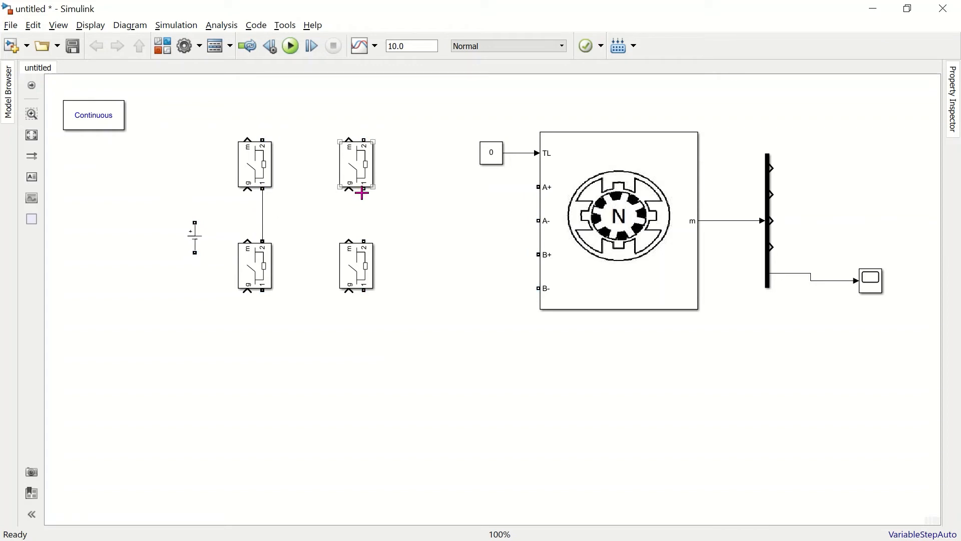
{"action": "left_click_drag", "start_coordinate": [362, 193], "coordinate": [363, 244]}
{"action": "left_click_drag", "start_coordinate": [261, 292], "coordinate": [360, 295]}
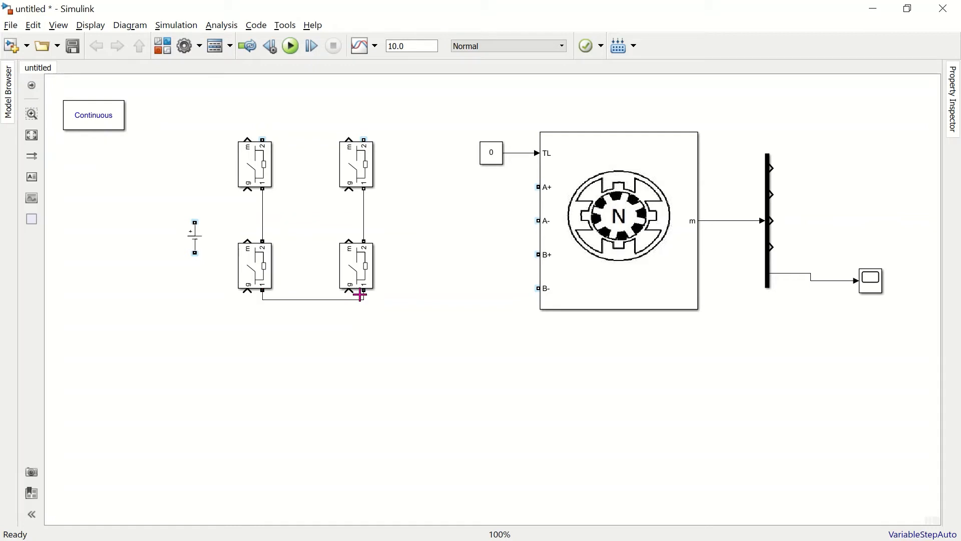
{"action": "left_click", "coordinate": [312, 299]}
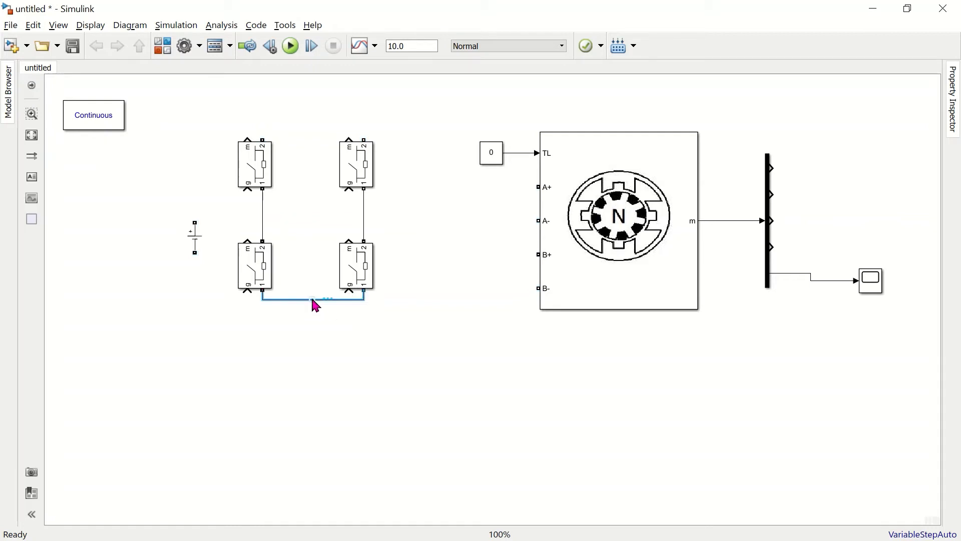
{"action": "left_click_drag", "start_coordinate": [315, 303], "coordinate": [315, 328]}
{"action": "left_click", "coordinate": [248, 187]}
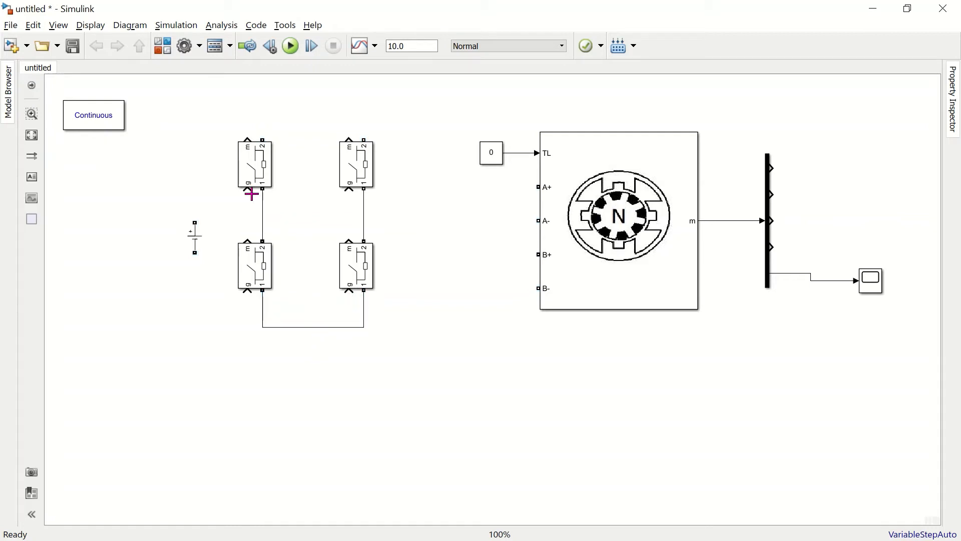
{"action": "left_click_drag", "start_coordinate": [263, 139], "coordinate": [365, 145]}
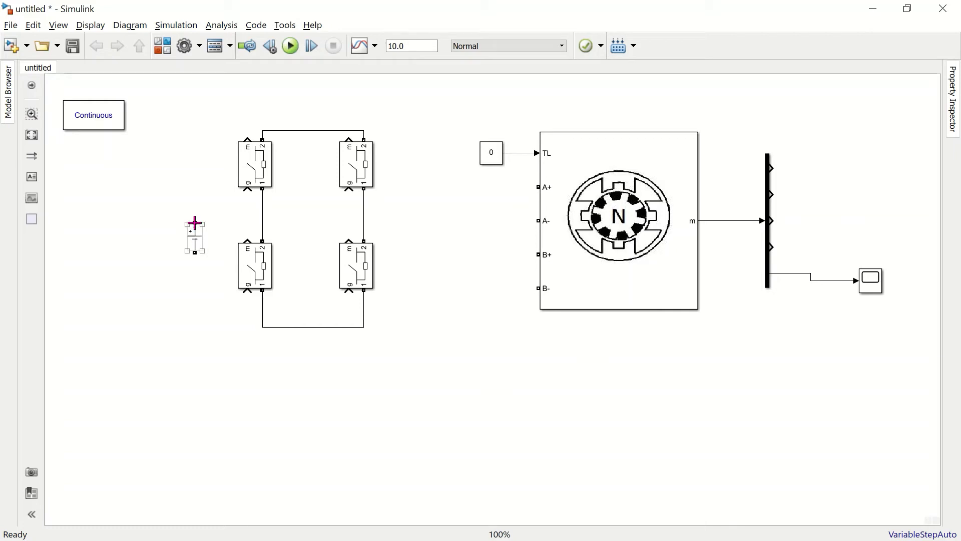
Step: Connect the DC source's plus and minus to the left and right column midpoints, and the bridge's upper and lower rails to motor ports A+ and A-
{"action": "left_click_drag", "start_coordinate": [195, 222], "coordinate": [261, 207]}
{"action": "left_click_drag", "start_coordinate": [193, 252], "coordinate": [364, 221]}
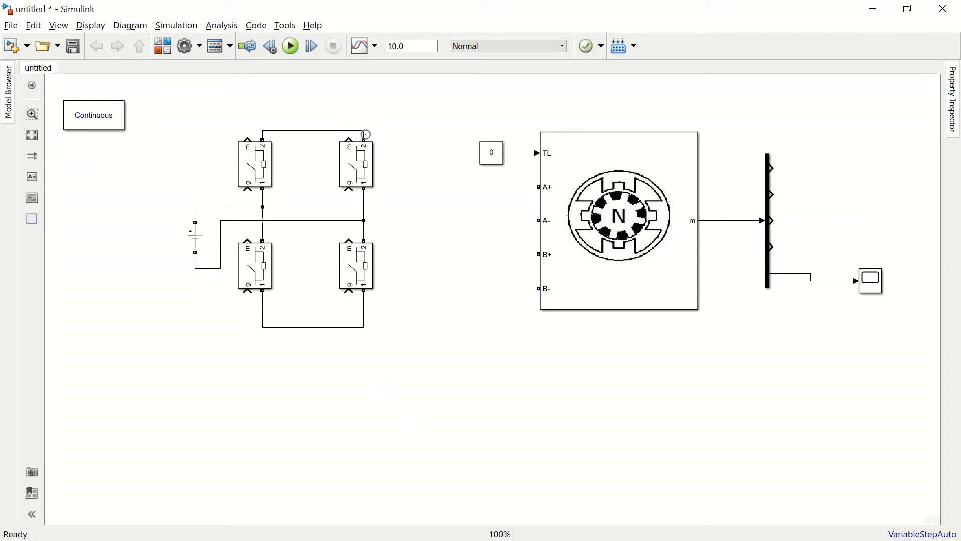
{"action": "left_click_drag", "start_coordinate": [366, 132], "coordinate": [367, 133]}
{"action": "mouse_move", "coordinate": [362, 130]}
{"action": "left_mouse_down"}
{"action": "mouse_move", "coordinate": [549, 215]}
{"action": "mouse_move", "coordinate": [537, 186]}
{"action": "left_mouse_up"}
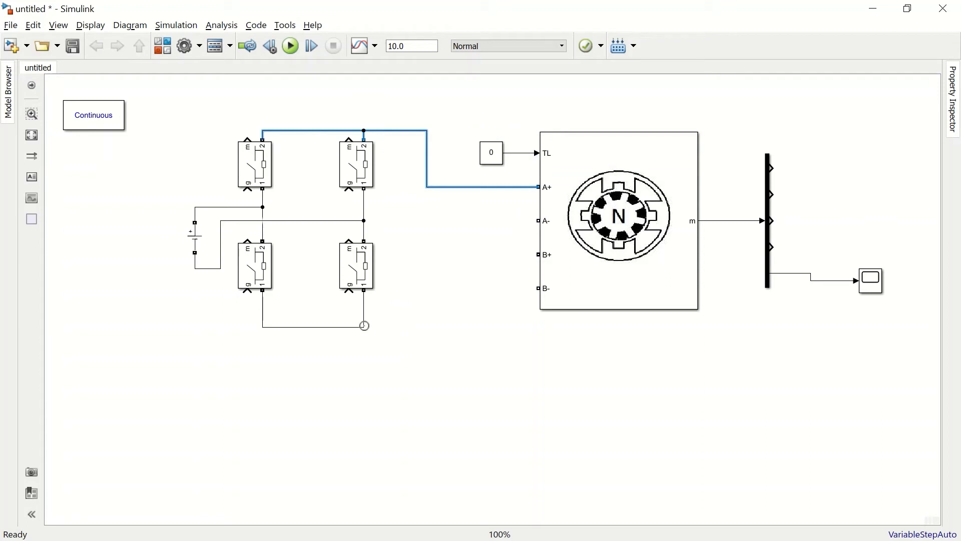
{"action": "left_click_drag", "start_coordinate": [365, 325], "coordinate": [558, 194]}
{"action": "left_click", "coordinate": [476, 405]}
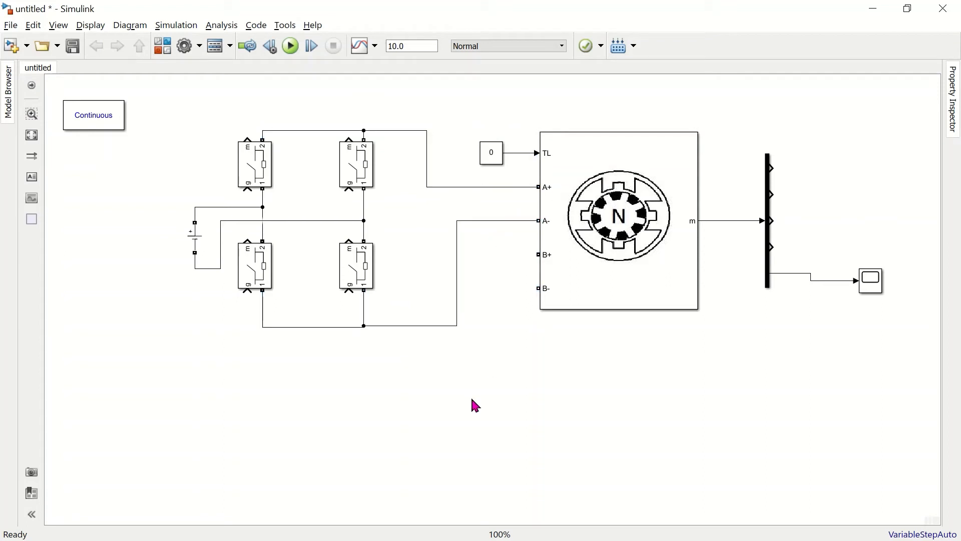
{"action": "left_click", "coordinate": [259, 164]}
{"action": "left_click", "coordinate": [373, 284]}
{"action": "left_click", "coordinate": [190, 237]}
{"action": "left_click", "coordinate": [362, 186]}
{"action": "left_click", "coordinate": [246, 258]}
Step: Add a Simulink Sources Pulse Generator below the bridge and connect it to the g inputs of the upper-left and lower-right switches
{"action": "double_click", "coordinate": [142, 353]}
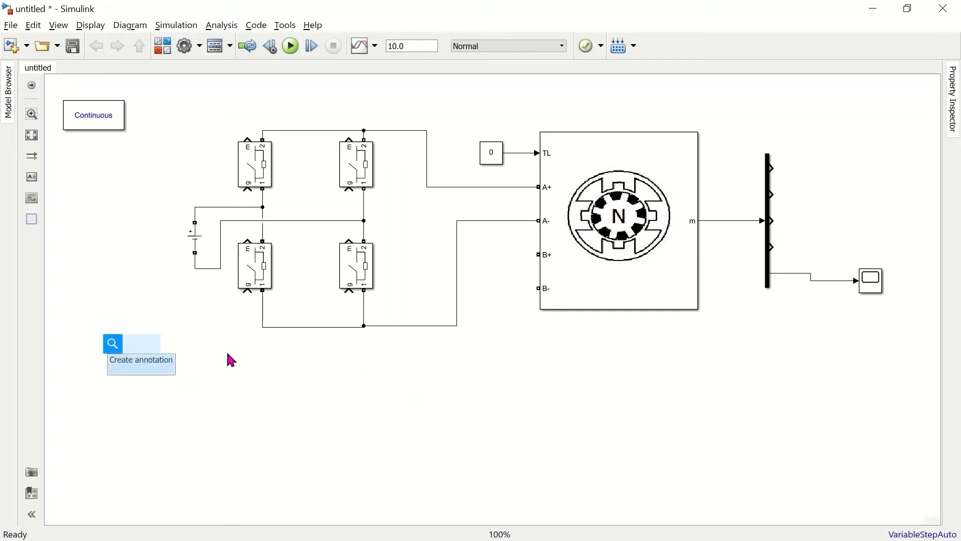
{"action": "type", "text": "pulse"}
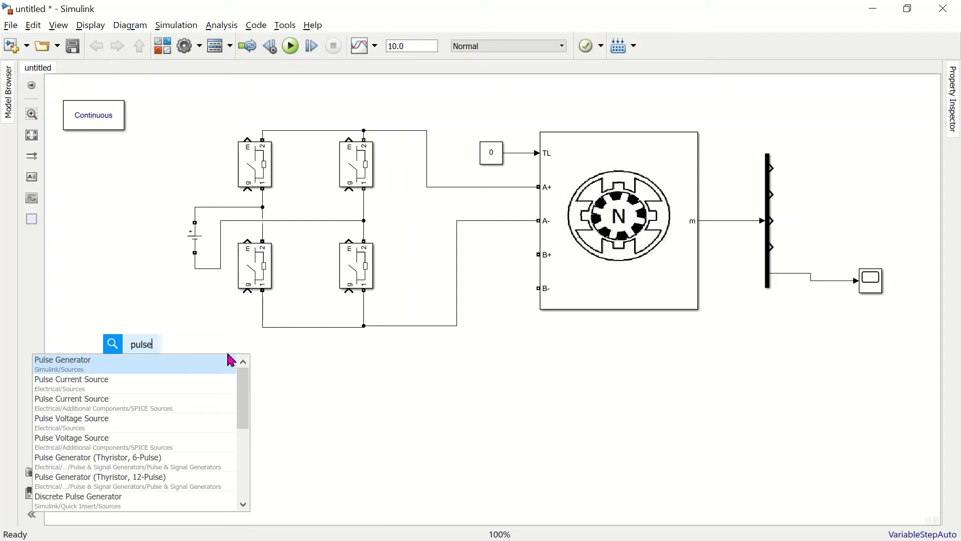
{"action": "left_click", "coordinate": [229, 359]}
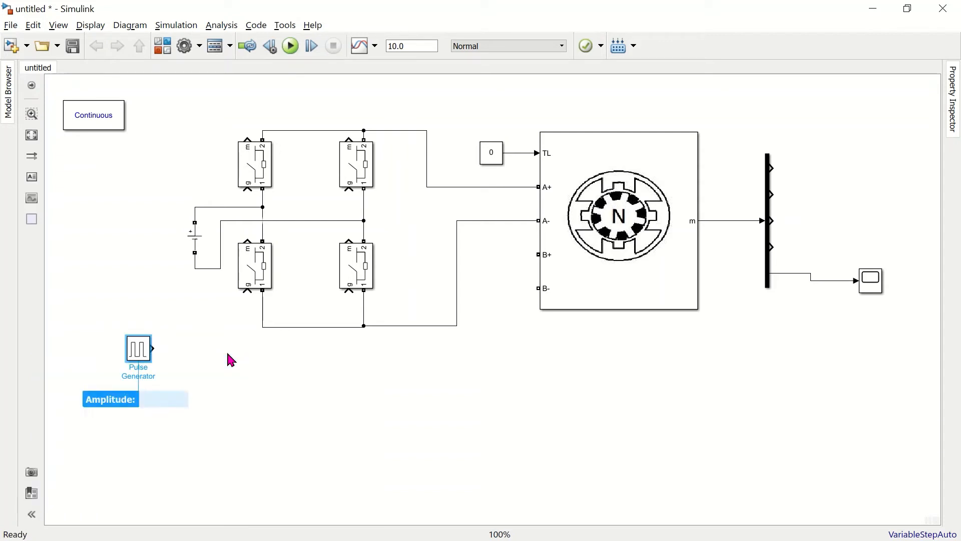
{"action": "left_click", "coordinate": [160, 351]}
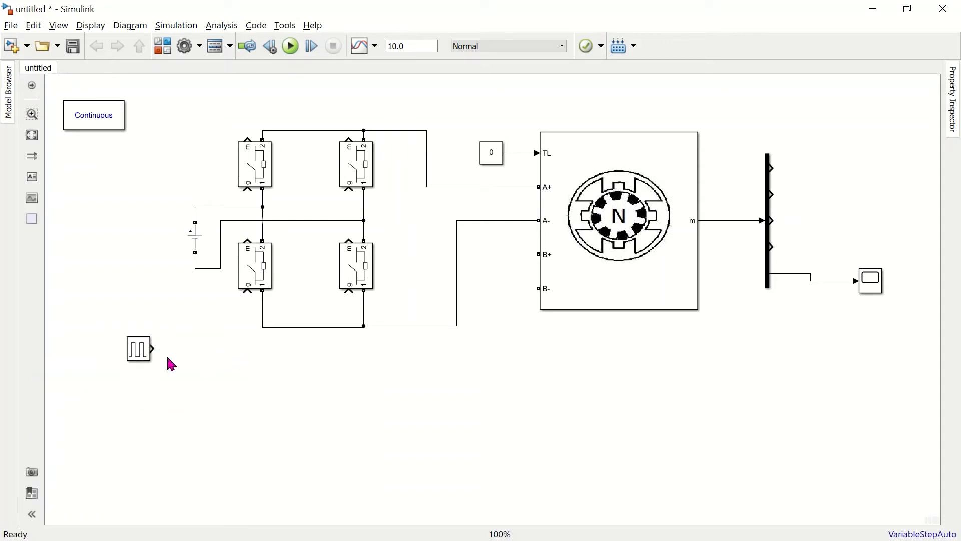
{"action": "left_click_drag", "start_coordinate": [156, 348], "coordinate": [249, 190]}
{"action": "left_click_drag", "start_coordinate": [167, 349], "coordinate": [349, 292]}
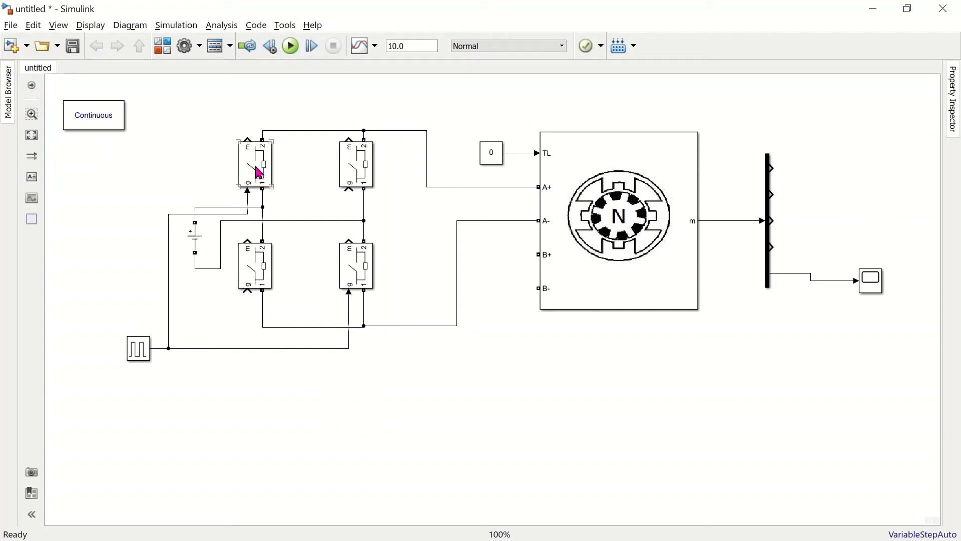
{"action": "left_click", "coordinate": [358, 273]}
Step: Set the Pulse Generator's period to 4 seconds and its pulse width to 25% of the period
{"action": "double_click", "coordinate": [140, 350]}
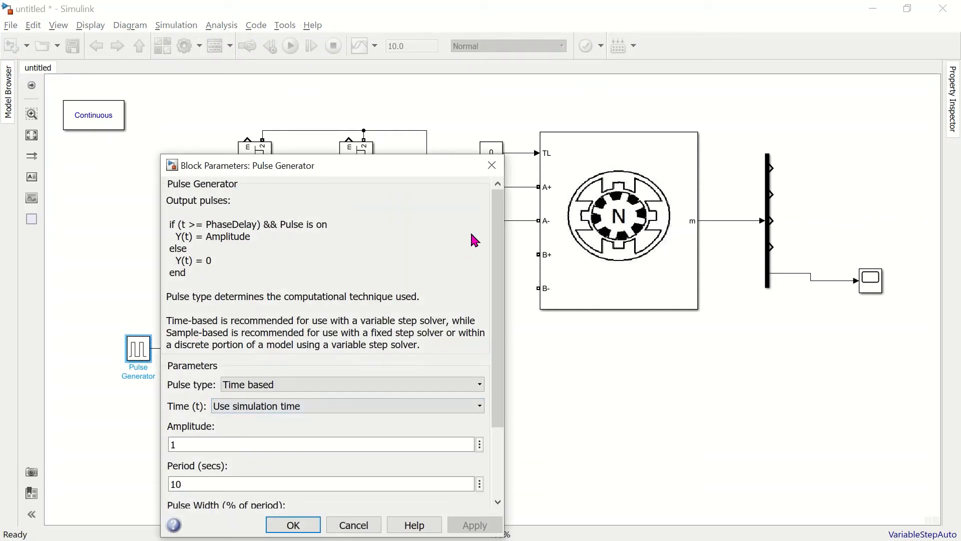
{"action": "left_click_drag", "start_coordinate": [506, 259], "coordinate": [505, 367]}
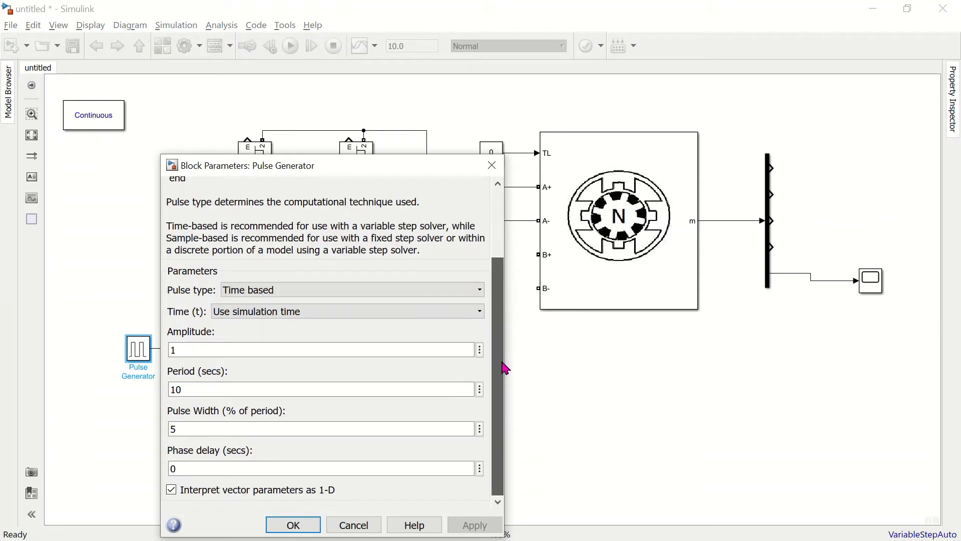
{"action": "double_click", "coordinate": [267, 383]}
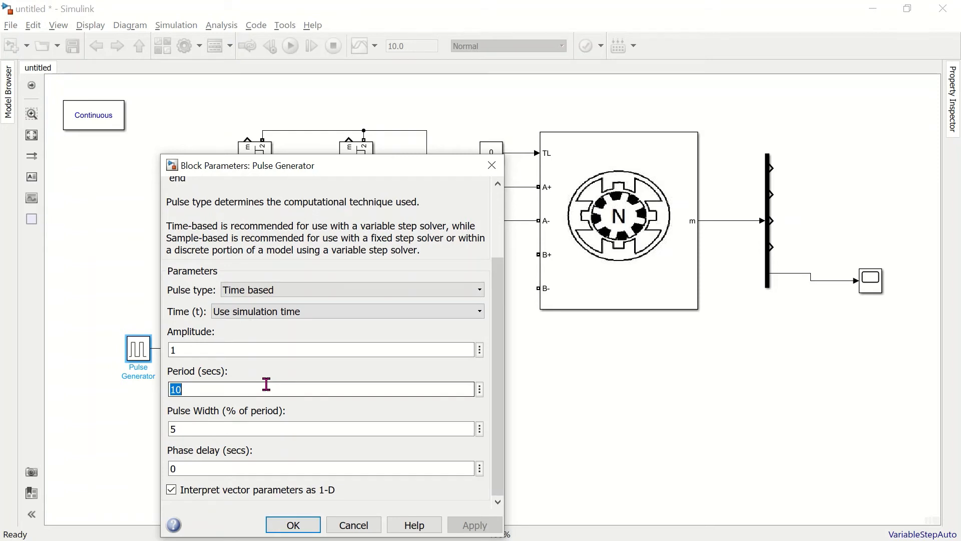
{"action": "type", "text": "4"}
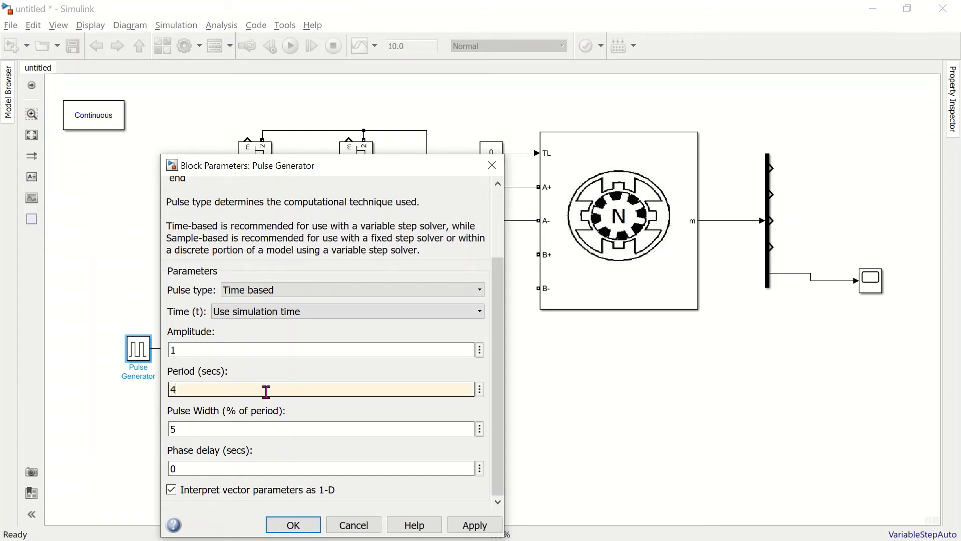
{"action": "double_click", "coordinate": [227, 425]}
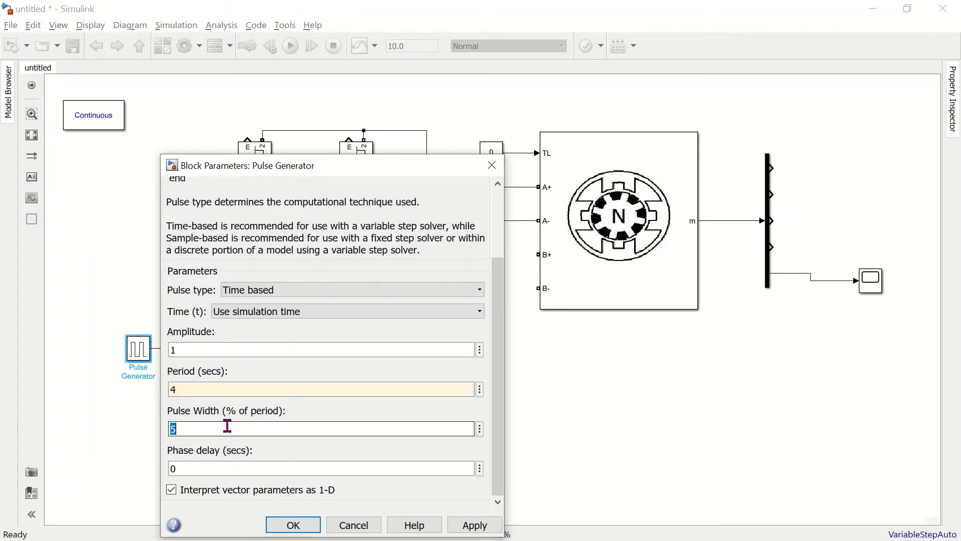
{"action": "type", "text": "2"}
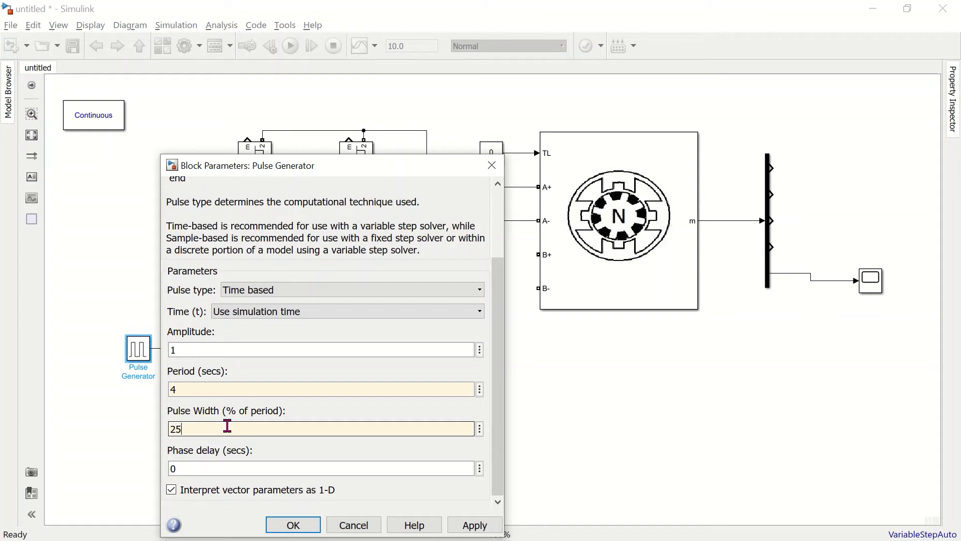
{"action": "left_click", "coordinate": [280, 523]}
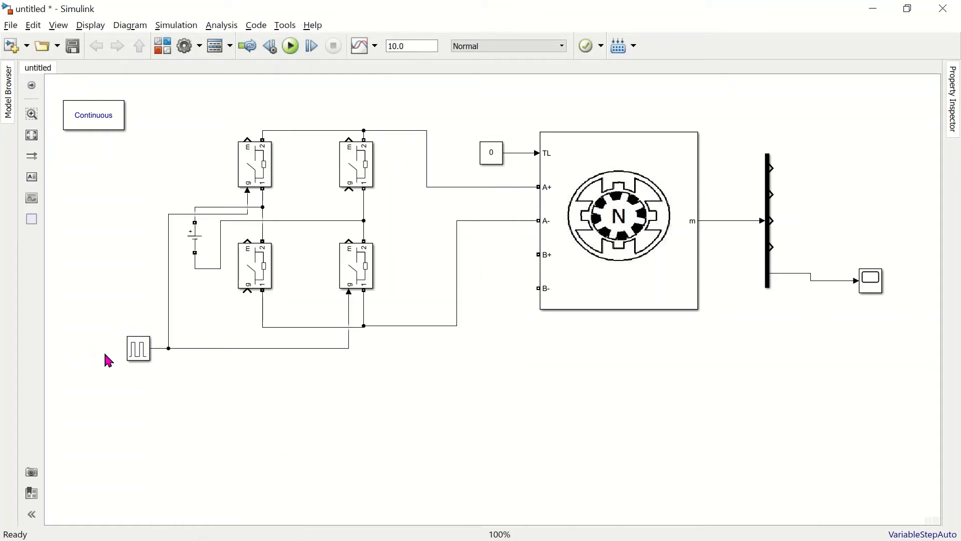
Step: Copy the Pulse Generator below the bridge and connect the copy to the g inputs of the lower-left and upper-right switches
{"action": "left_click_drag", "start_coordinate": [139, 355], "coordinate": [348, 190]}
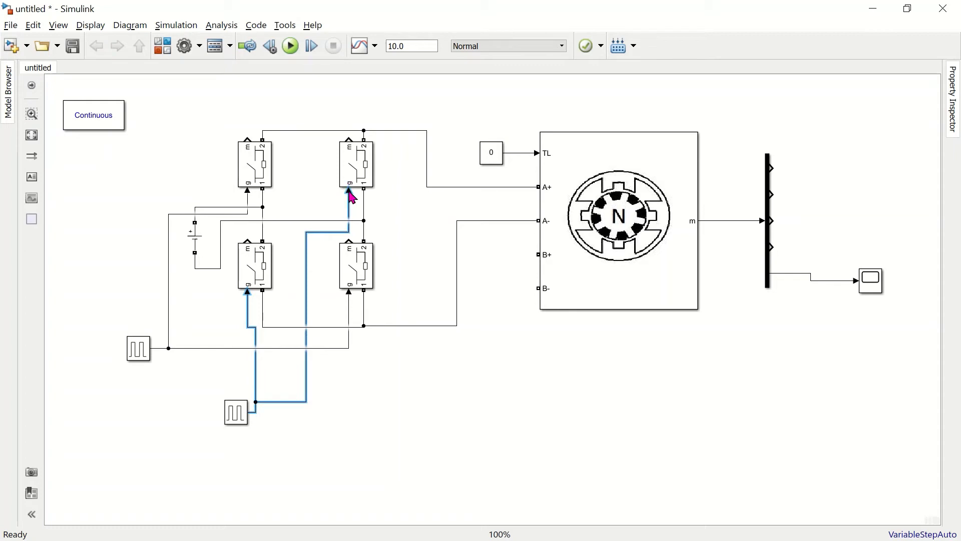
{"action": "left_click_drag", "start_coordinate": [245, 419], "coordinate": [217, 397]}
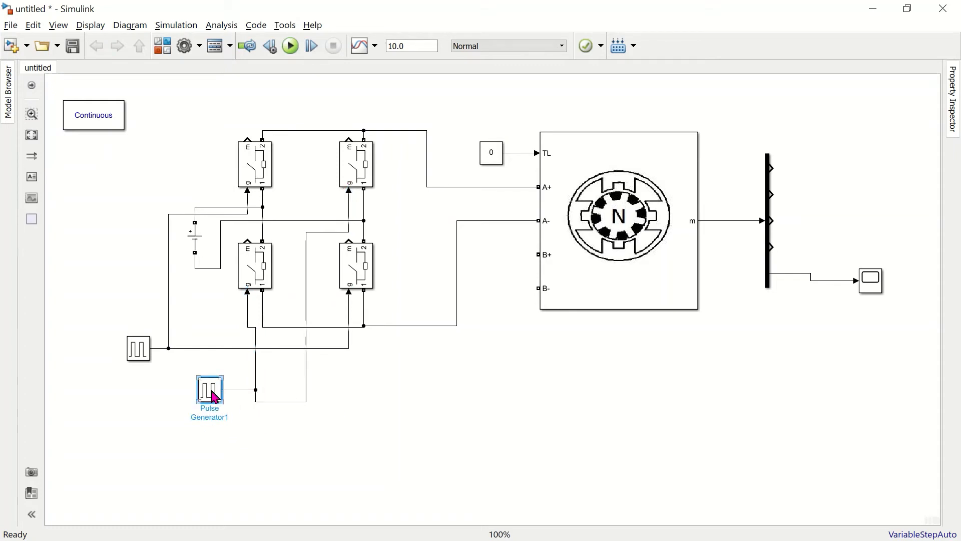
Step: Set the second Pulse Generator's phase delay to 2 seconds and move both generators closer to the bridge
{"action": "double_click", "coordinate": [211, 391]}
{"action": "scroll", "coordinate": [299, 438], "scroll_direction": "down", "scroll_amount": 3}
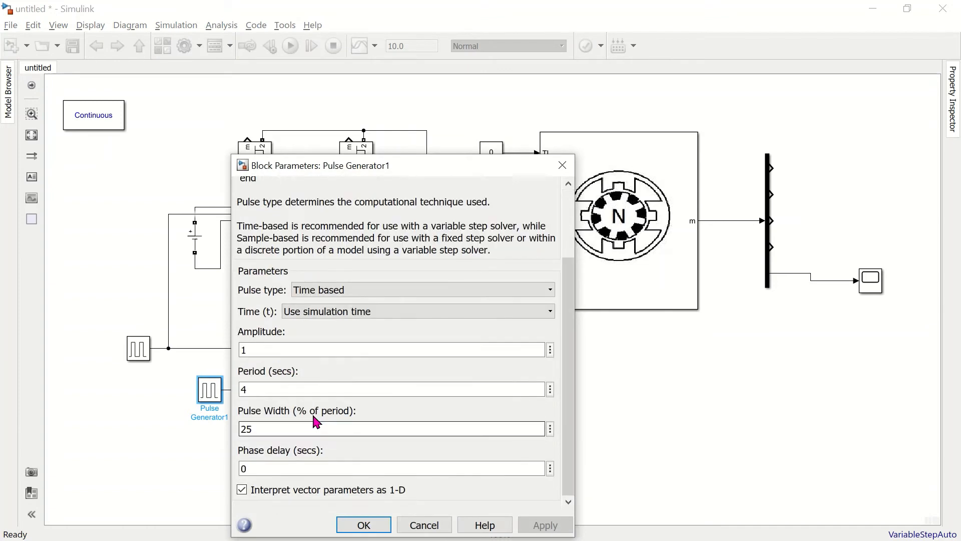
{"action": "double_click", "coordinate": [297, 390]}
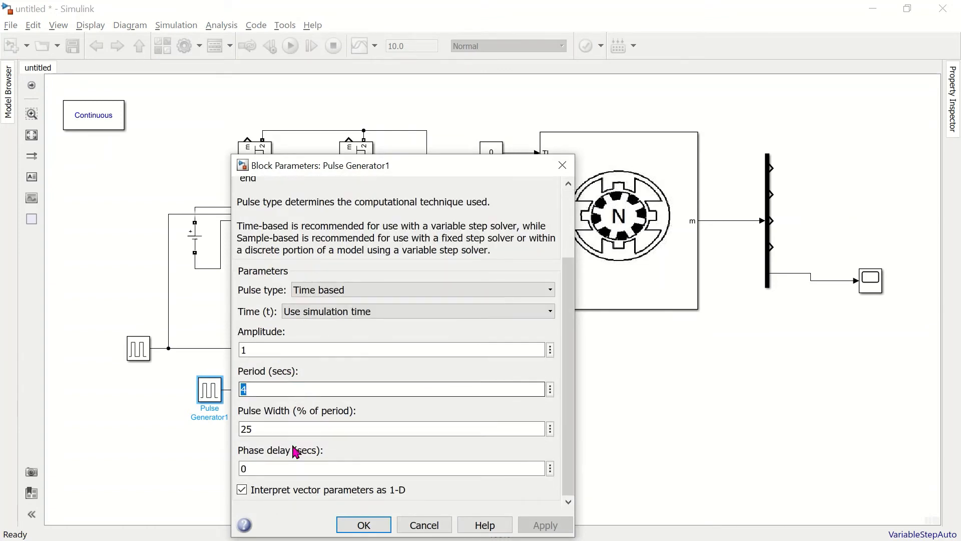
{"action": "double_click", "coordinate": [276, 471]}
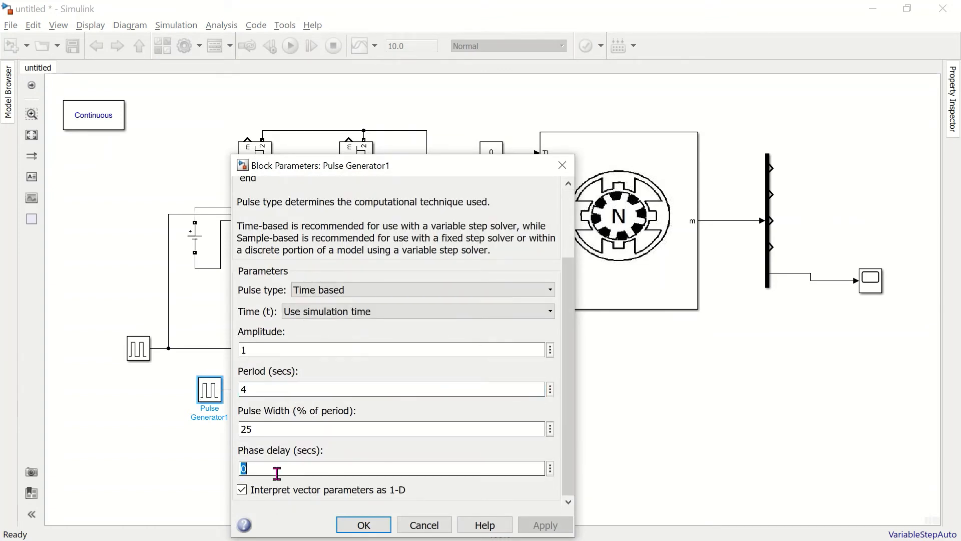
{"action": "type", "text": "2"}
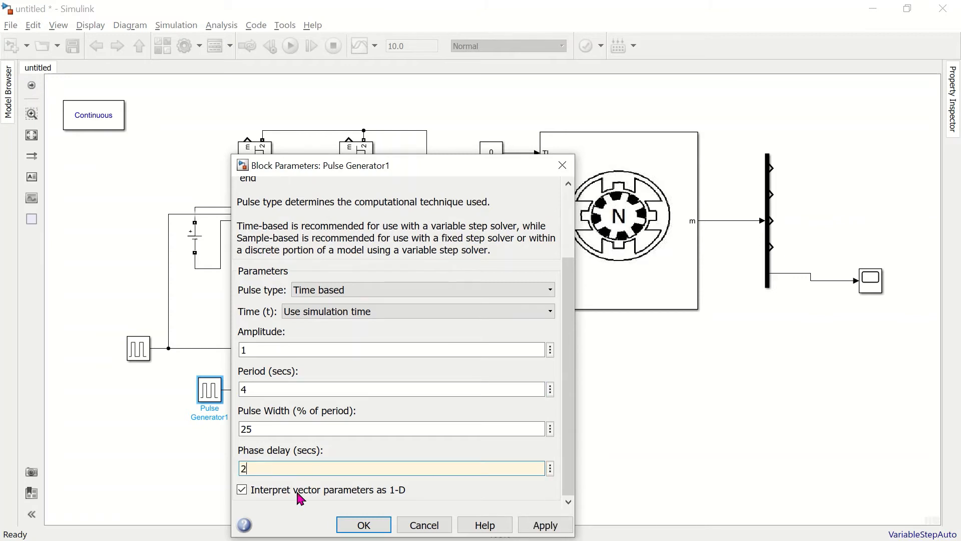
{"action": "left_click", "coordinate": [364, 524]}
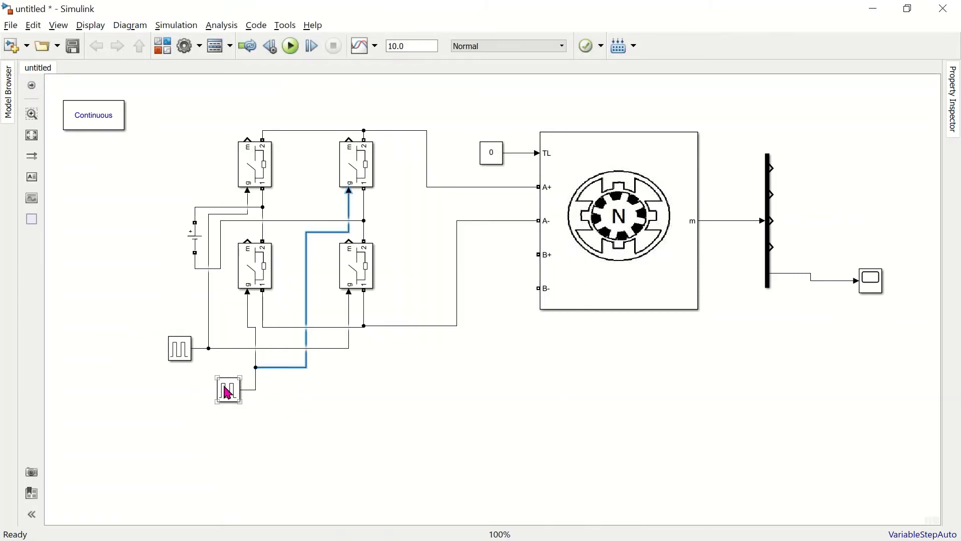
{"action": "left_click_drag", "start_coordinate": [227, 388], "coordinate": [223, 363]}
{"action": "left_click", "coordinate": [392, 426]}
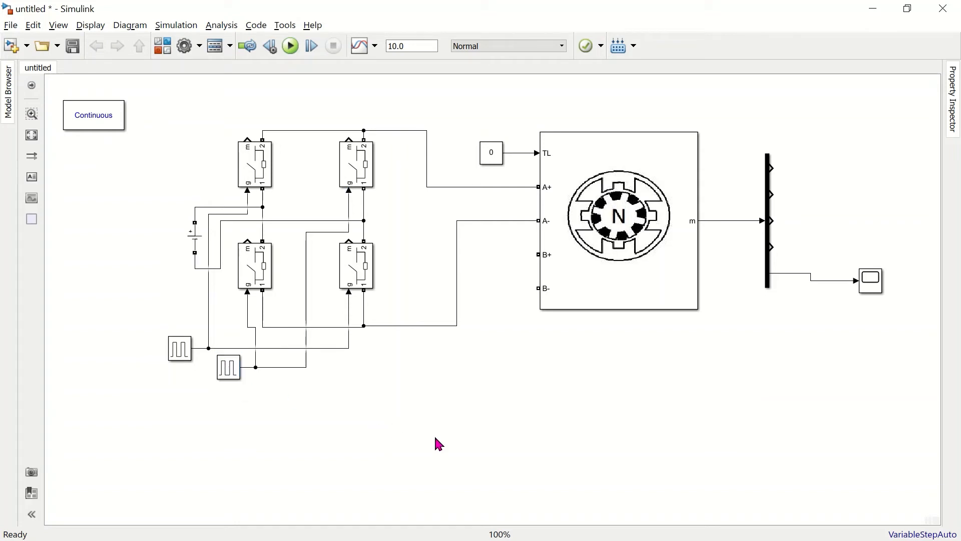
Step: Copy the whole switch bridge with its DC source and both pulse generators to the area below the original
{"action": "left_click_drag", "start_coordinate": [412, 417], "coordinate": [151, 96]}
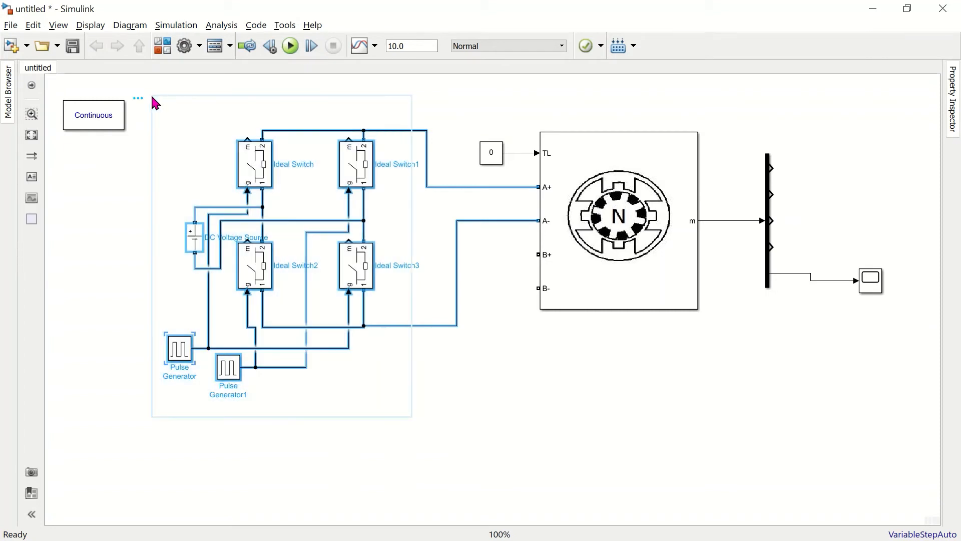
{"action": "left_click_drag", "start_coordinate": [257, 264], "coordinate": [232, 436]}
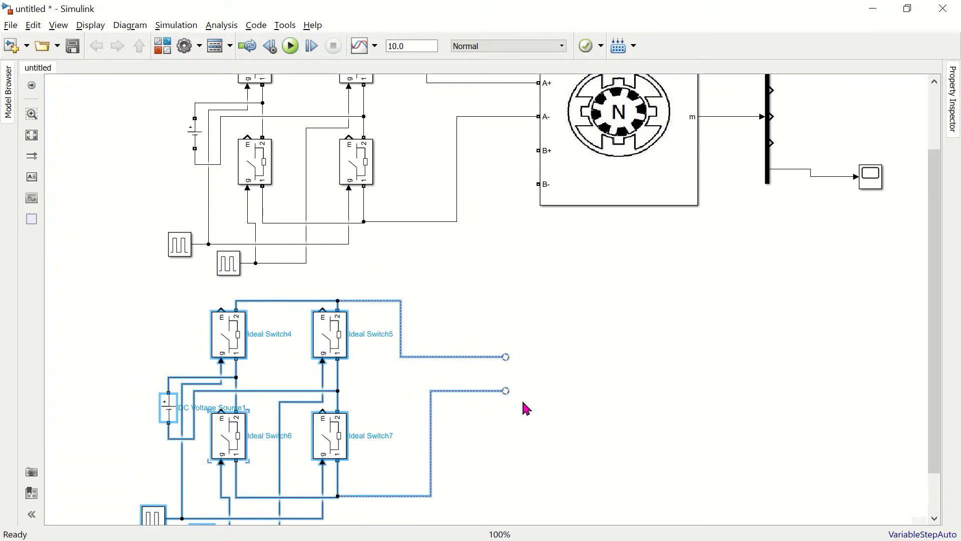
{"action": "left_click", "coordinate": [527, 428]}
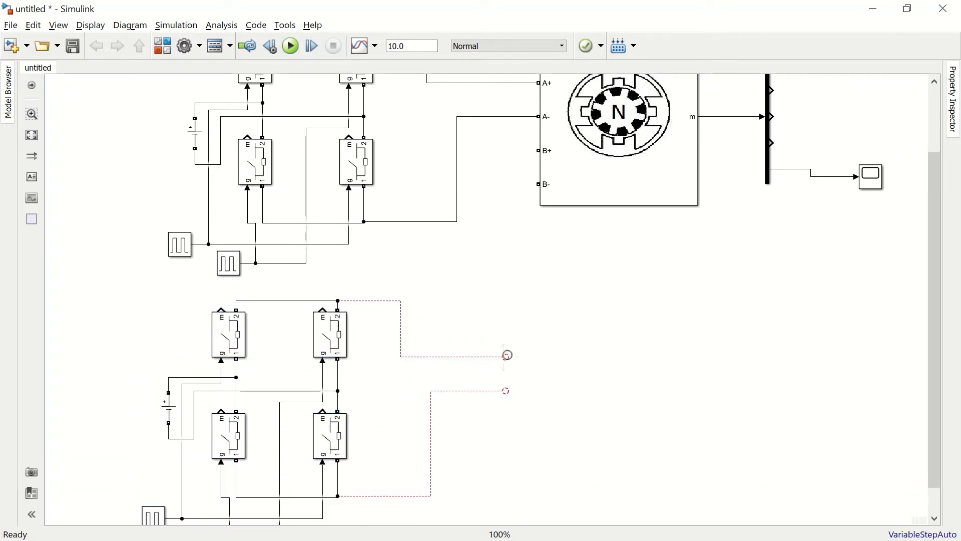
Step: Connect the copied bridge's upper and lower output lines to the Stepper Motor's B+ and B- ports
{"action": "left_click_drag", "start_coordinate": [506, 355], "coordinate": [538, 150]}
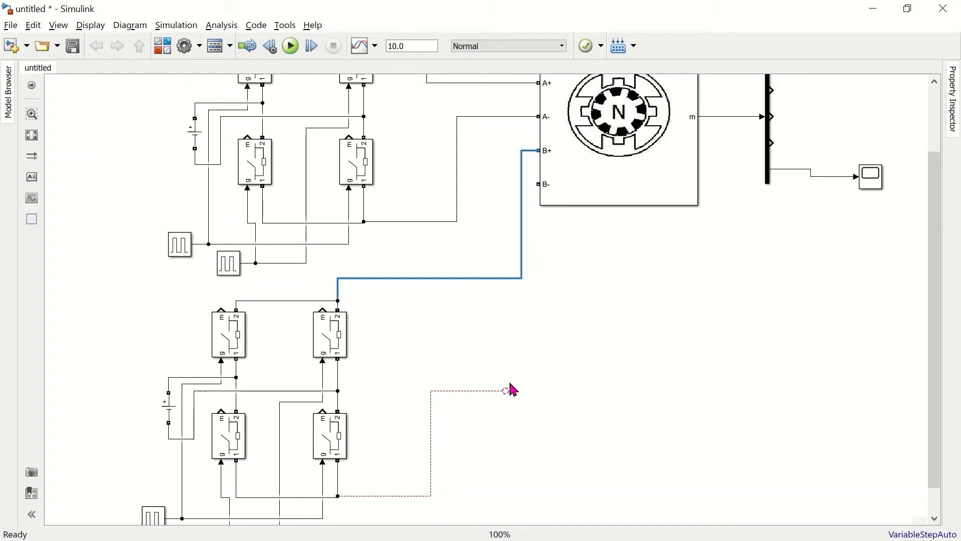
{"action": "left_click_drag", "start_coordinate": [505, 391], "coordinate": [538, 185]}
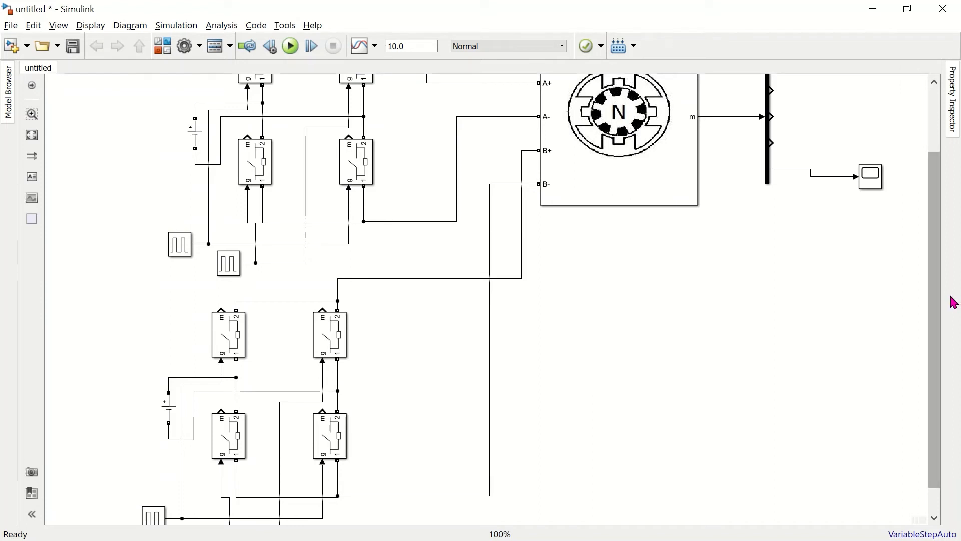
{"action": "left_click_drag", "start_coordinate": [931, 299], "coordinate": [937, 439]}
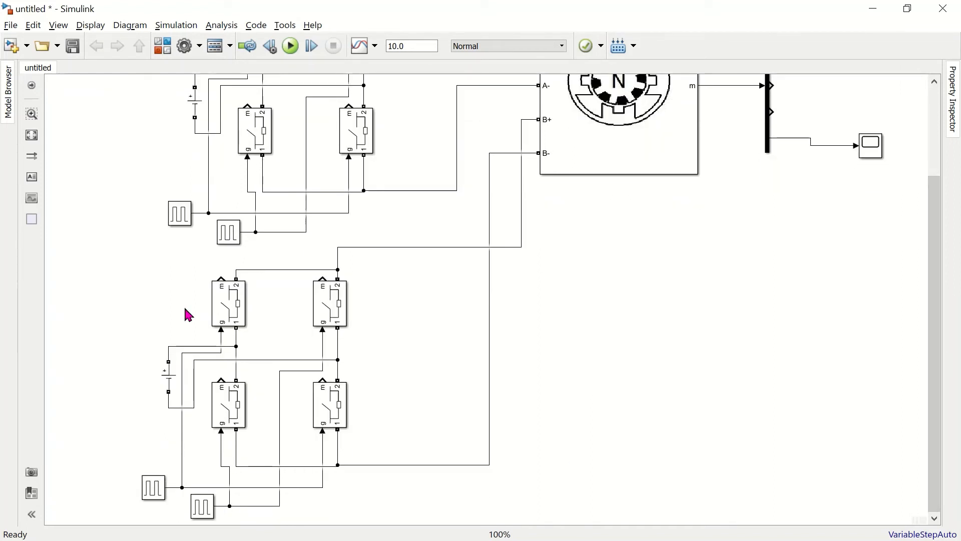
Step: Set the amplitude of the upper bridge's DC Voltage Source to 25 V
{"action": "left_click", "coordinate": [199, 106]}
{"action": "double_click", "coordinate": [197, 107]}
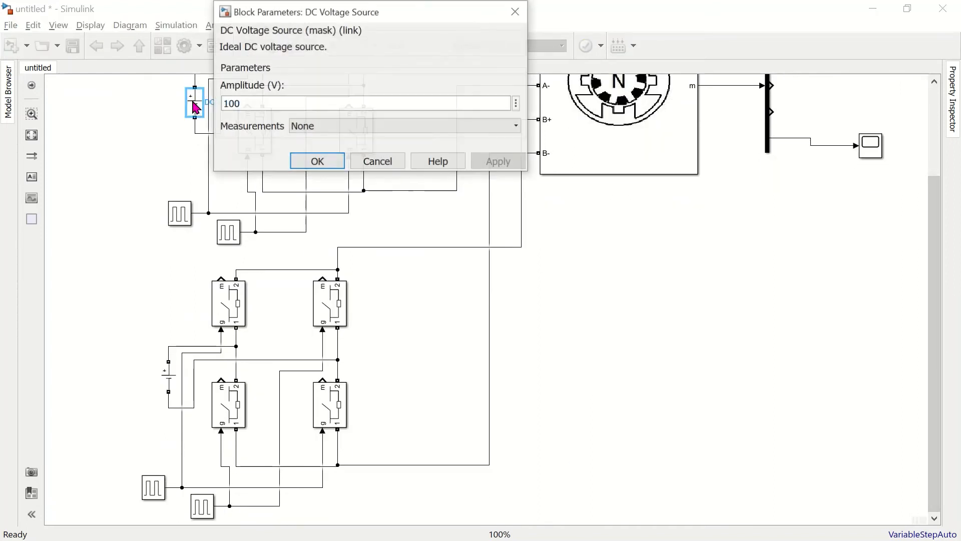
{"action": "double_click", "coordinate": [295, 103]}
{"action": "type", "text": "2"}
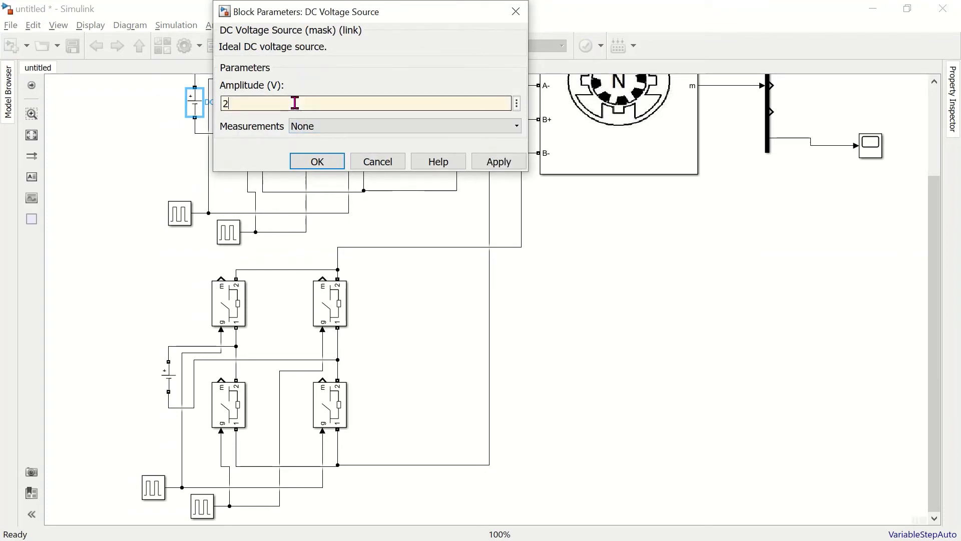
{"action": "type", "text": "5"}
{"action": "left_click", "coordinate": [315, 161]}
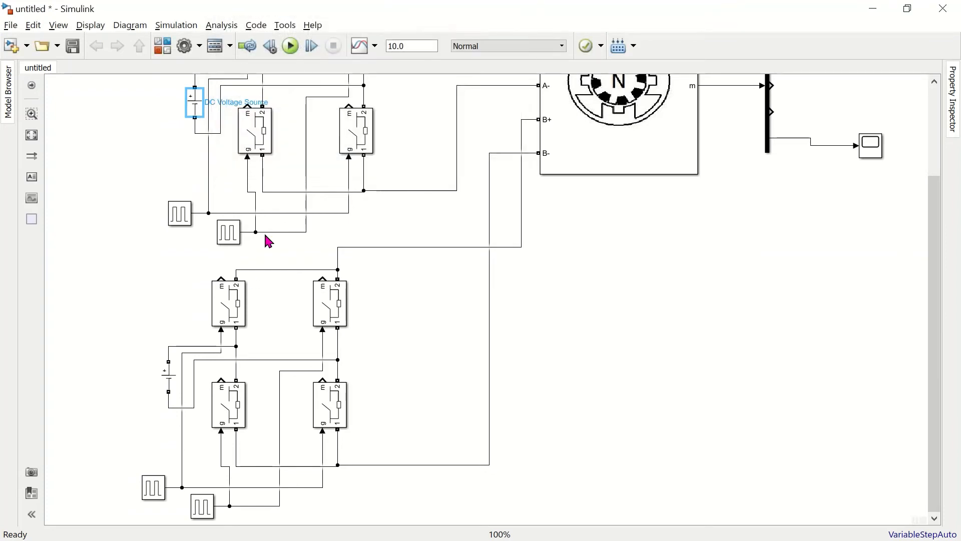
Step: Set the amplitude of the lower bridge's DC Voltage Source to 25 V
{"action": "double_click", "coordinate": [172, 386]}
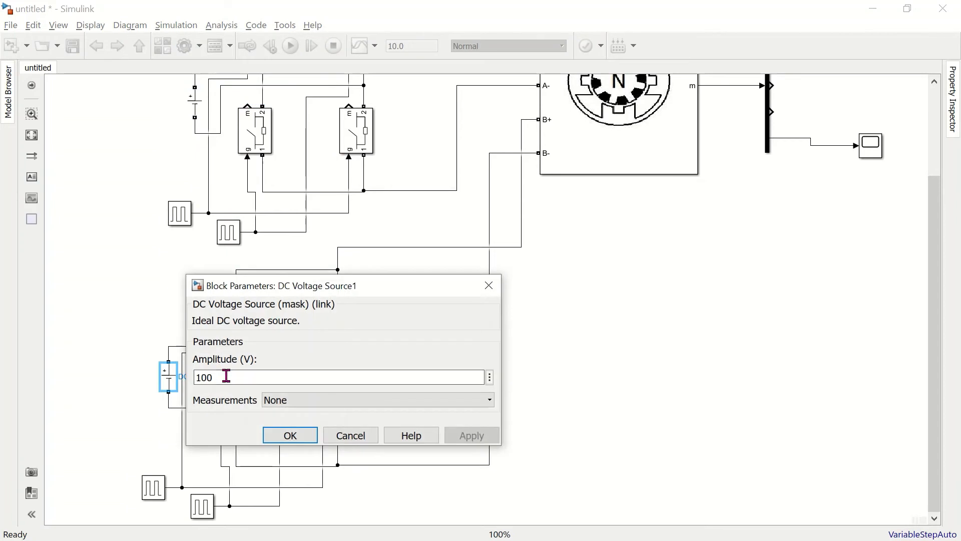
{"action": "double_click", "coordinate": [226, 376]}
{"action": "type", "text": "25"}
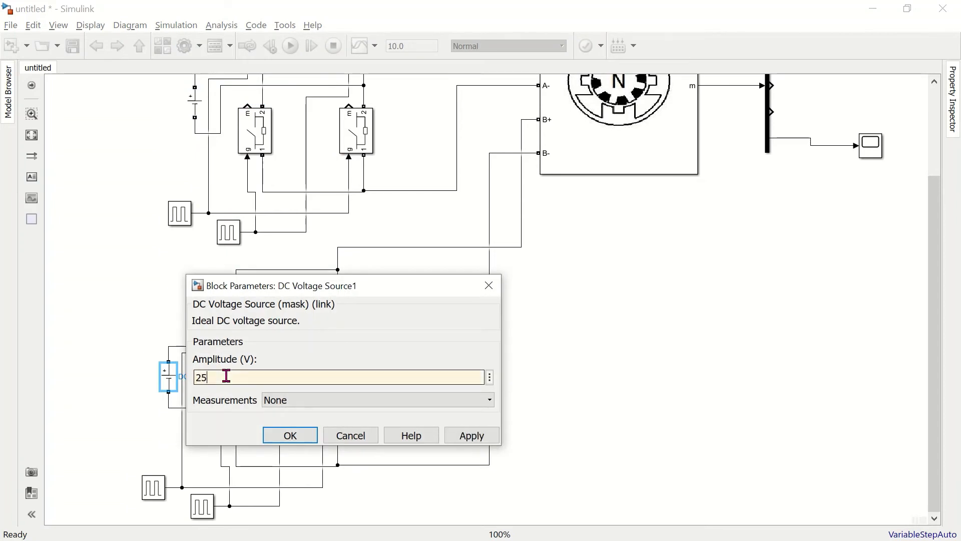
{"action": "left_click", "coordinate": [282, 441]}
{"action": "left_click", "coordinate": [405, 518]}
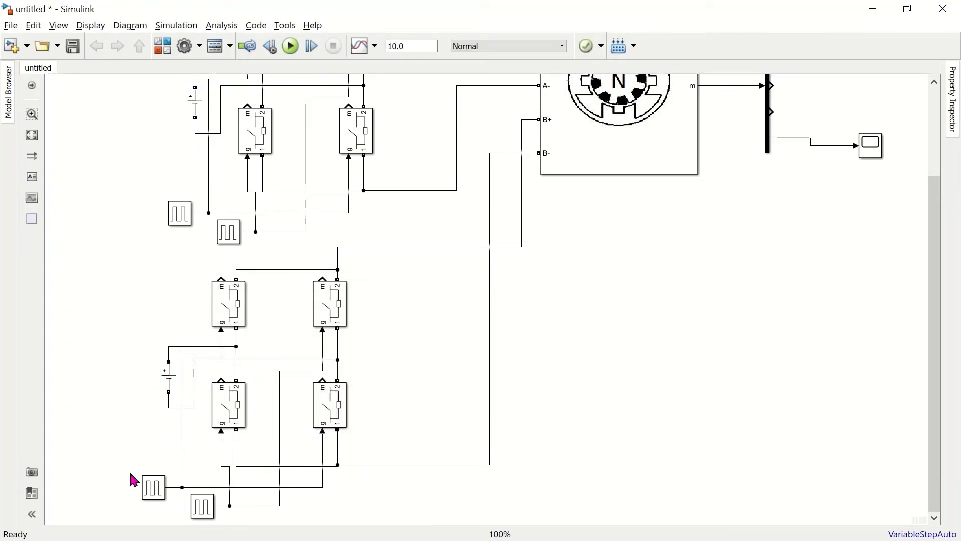
Step: Set the phase delay of the lower bridge's first pulse generator, Pulse Generator2, to 1 second
{"action": "left_click", "coordinate": [160, 500]}
{"action": "double_click", "coordinate": [160, 500]}
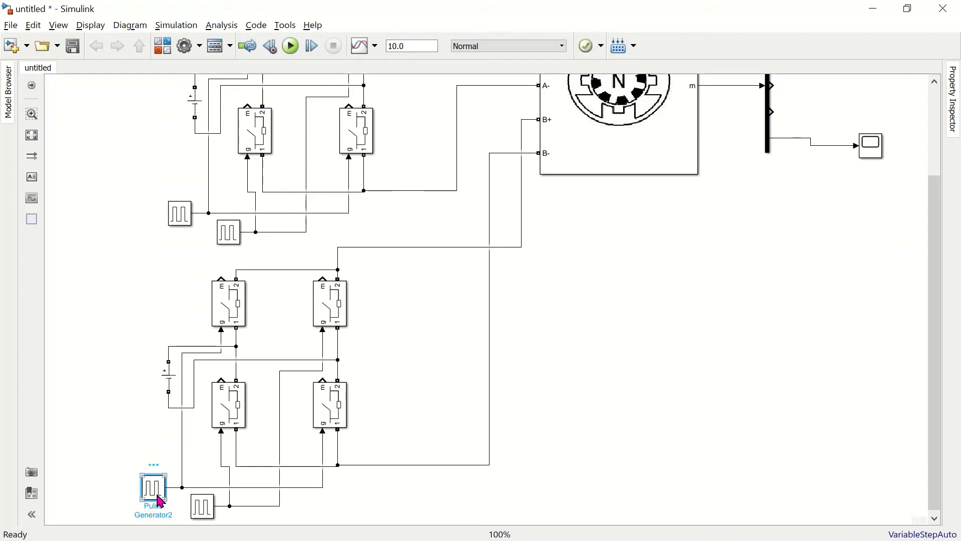
{"action": "scroll", "coordinate": [364, 434], "scroll_direction": "down", "scroll_amount": 3}
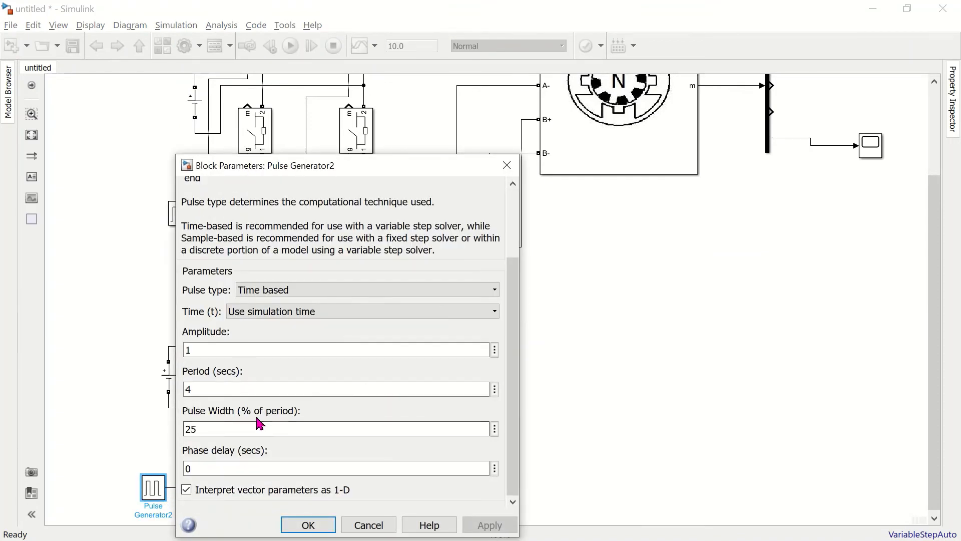
{"action": "double_click", "coordinate": [225, 464]}
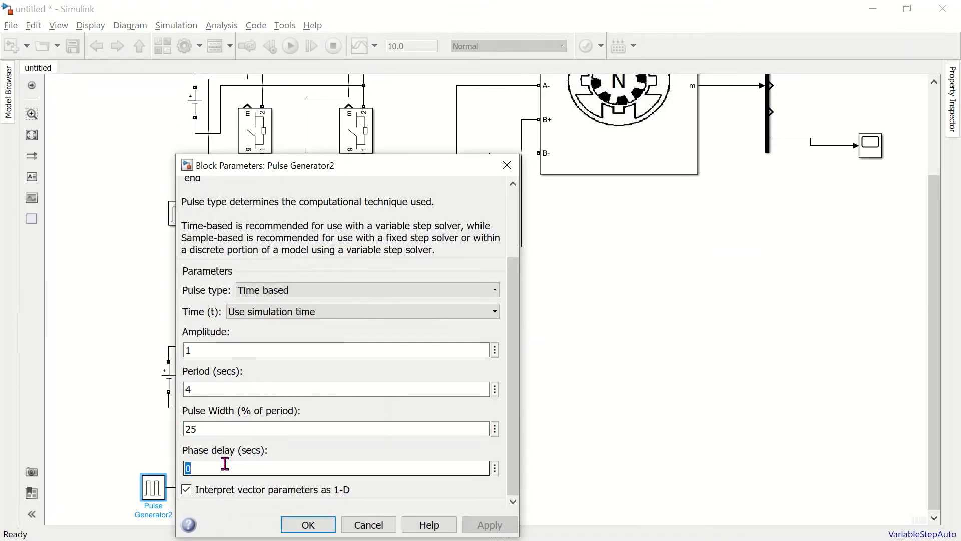
{"action": "type", "text": "1"}
{"action": "left_click", "coordinate": [307, 524]}
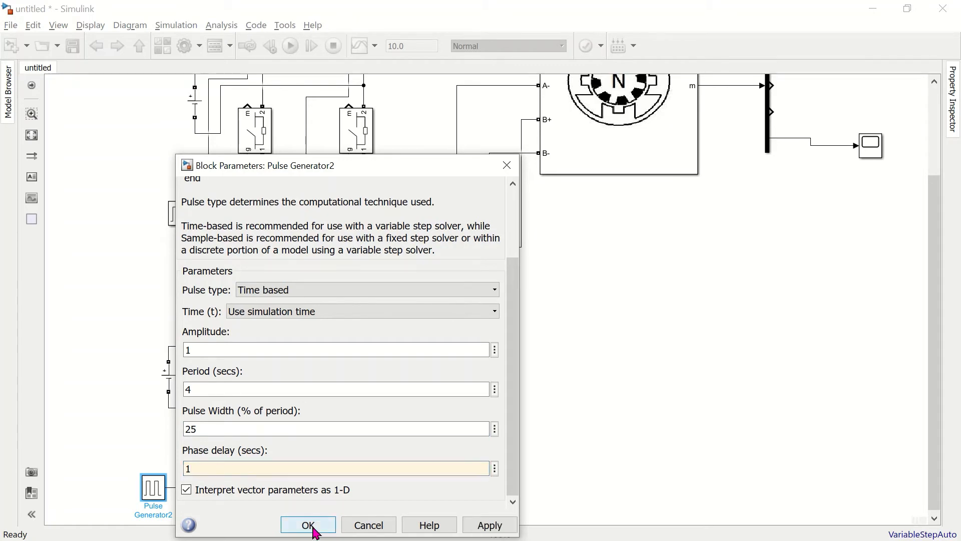
Step: Set the phase delay of the lower bridge's second pulse generator, Pulse Generator3, to 3 seconds
{"action": "double_click", "coordinate": [205, 513]}
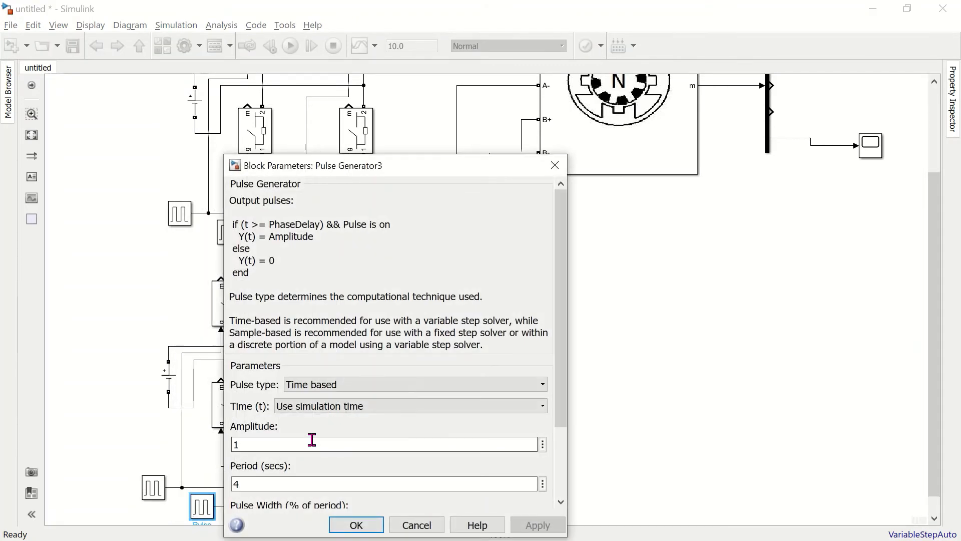
{"action": "scroll", "coordinate": [316, 434], "scroll_direction": "down", "scroll_amount": 3}
{"action": "double_click", "coordinate": [301, 466]}
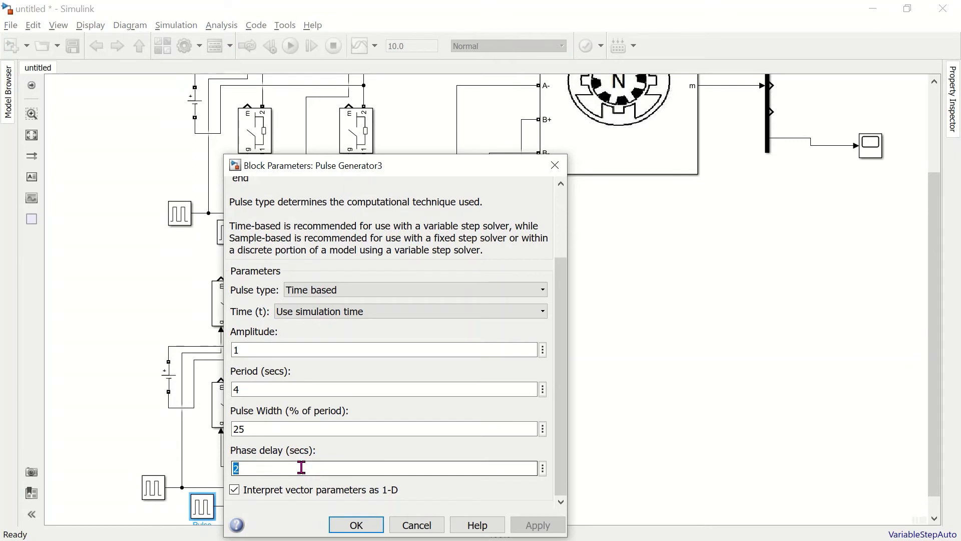
{"action": "type", "text": "3"}
{"action": "left_click", "coordinate": [368, 524]}
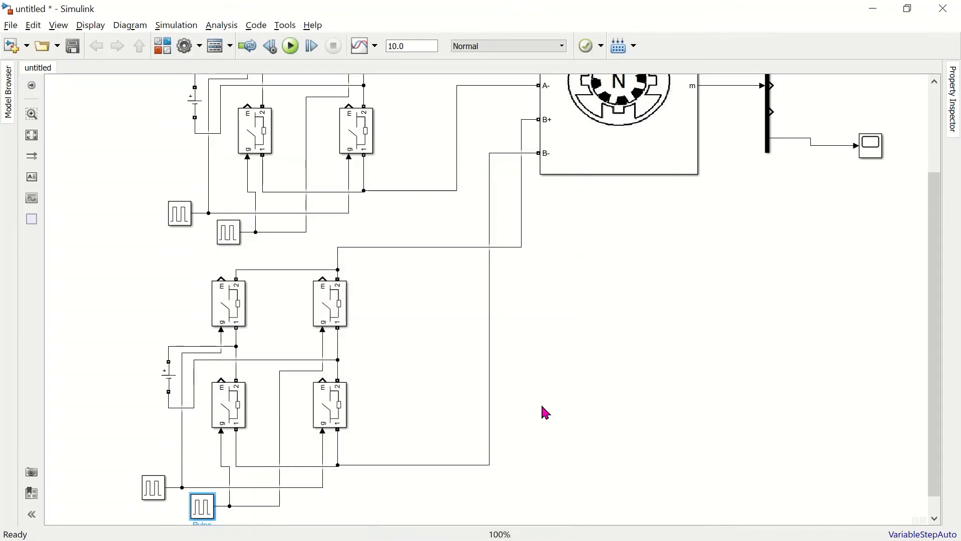
Step: Add a Scope block from Simulink/Sinks in the empty area below the Stepper Motor
{"action": "left_click_drag", "start_coordinate": [938, 296], "coordinate": [923, 183]}
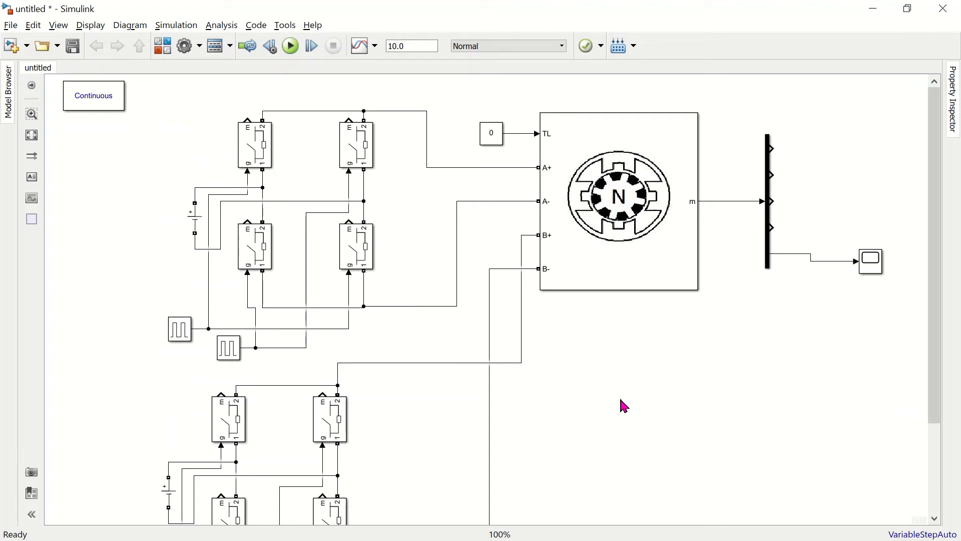
{"action": "double_click", "coordinate": [628, 406]}
{"action": "type", "text": "scope"}
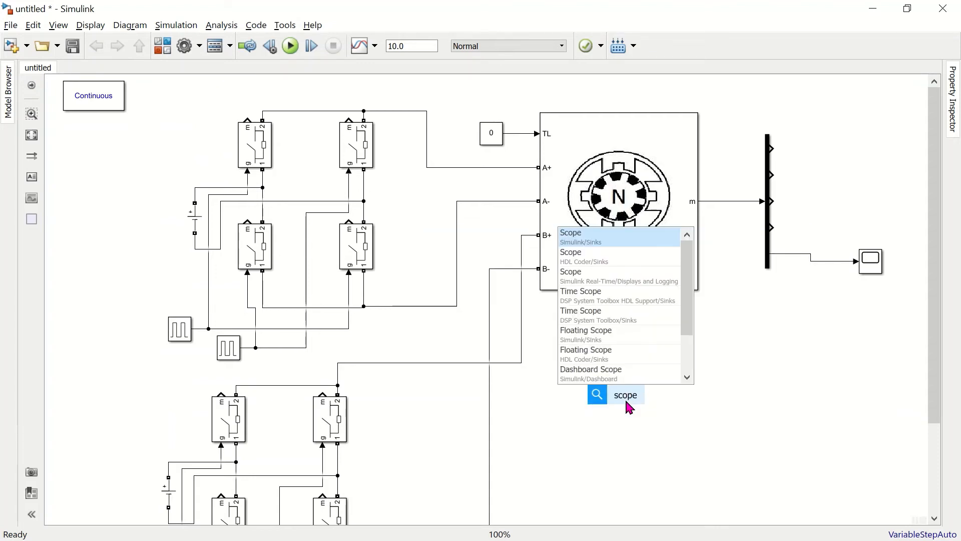
{"action": "key", "text": "Return"}
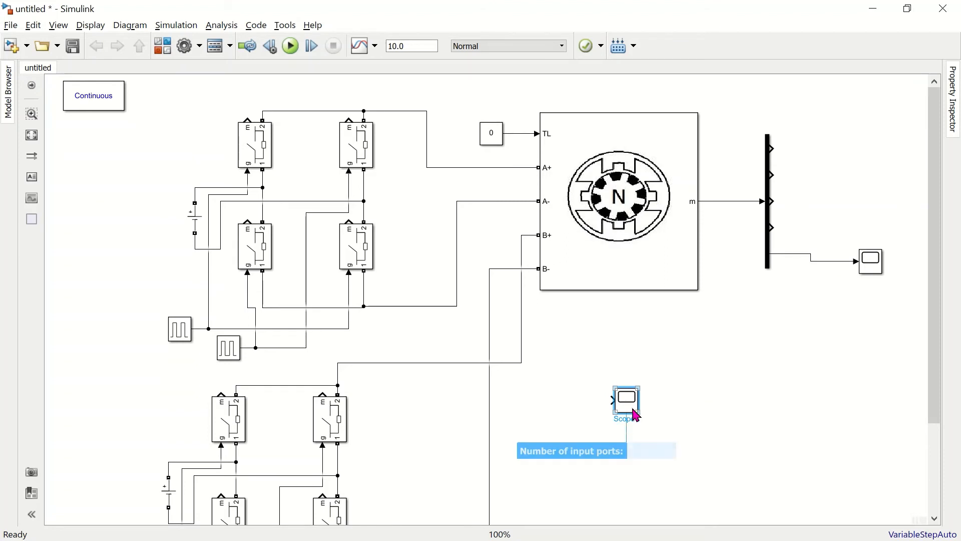
Step: Give the new Scope four input ports with a layout of four stacked displays, and enlarge its block
{"action": "double_click", "coordinate": [625, 403]}
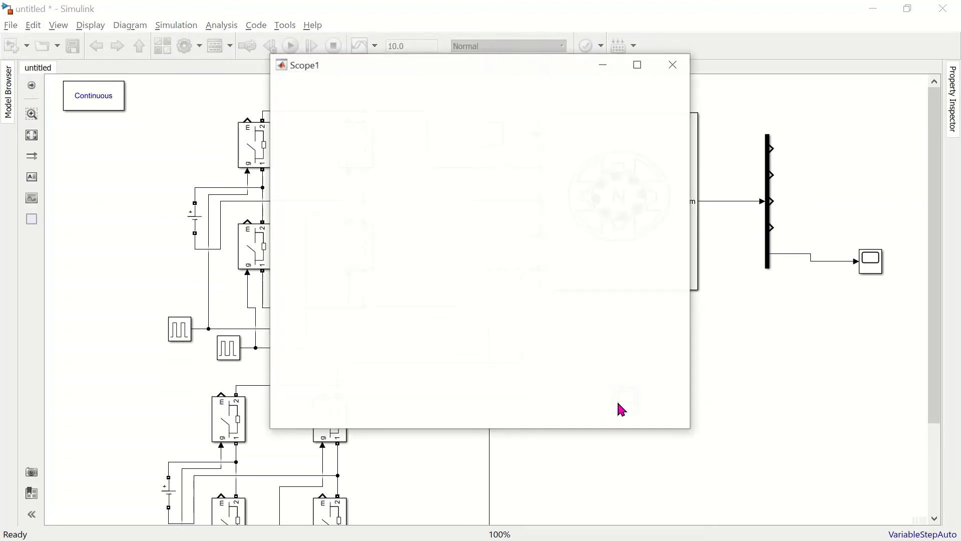
{"action": "left_click", "coordinate": [279, 102]}
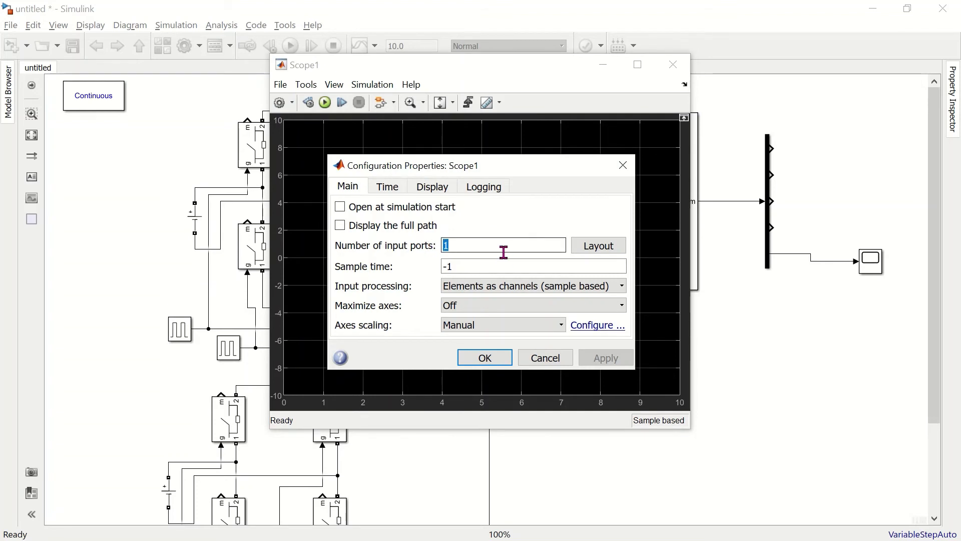
{"action": "double_click", "coordinate": [504, 250]}
{"action": "type", "text": "4"}
{"action": "left_click", "coordinate": [602, 248]}
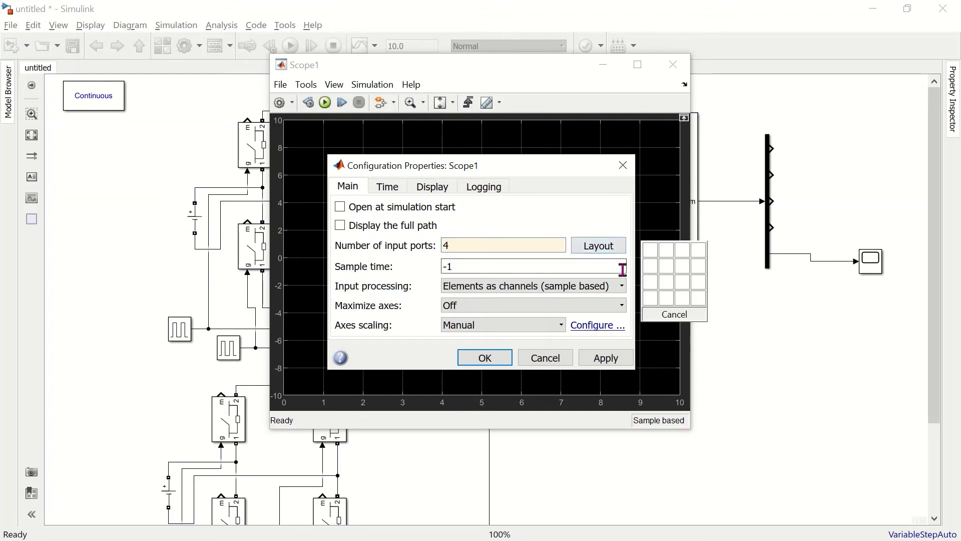
{"action": "left_click", "coordinate": [649, 300]}
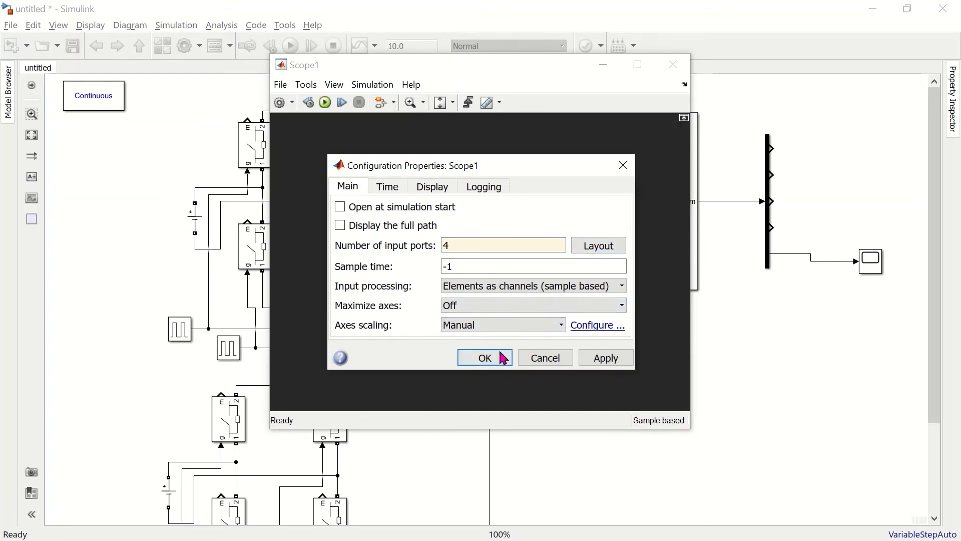
{"action": "left_click", "coordinate": [485, 358]}
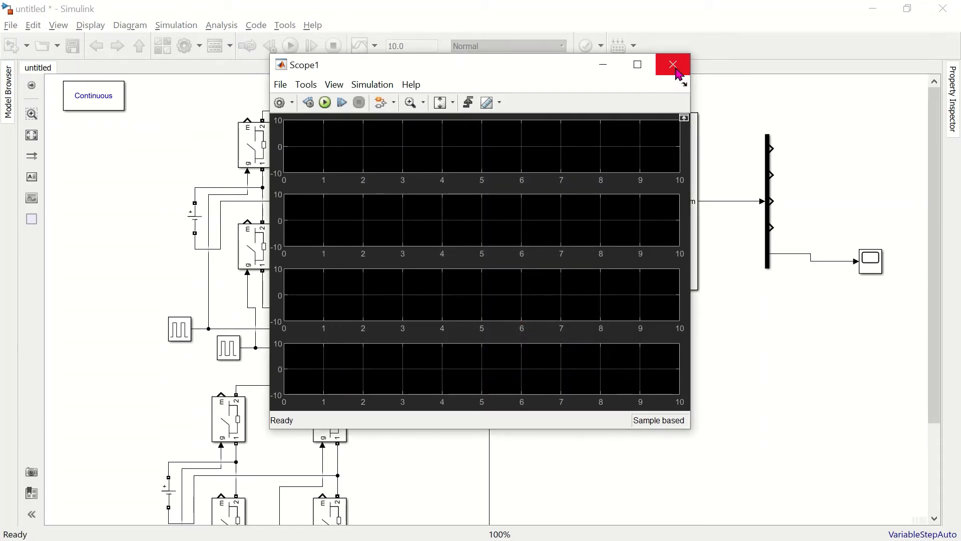
{"action": "left_click", "coordinate": [675, 67]}
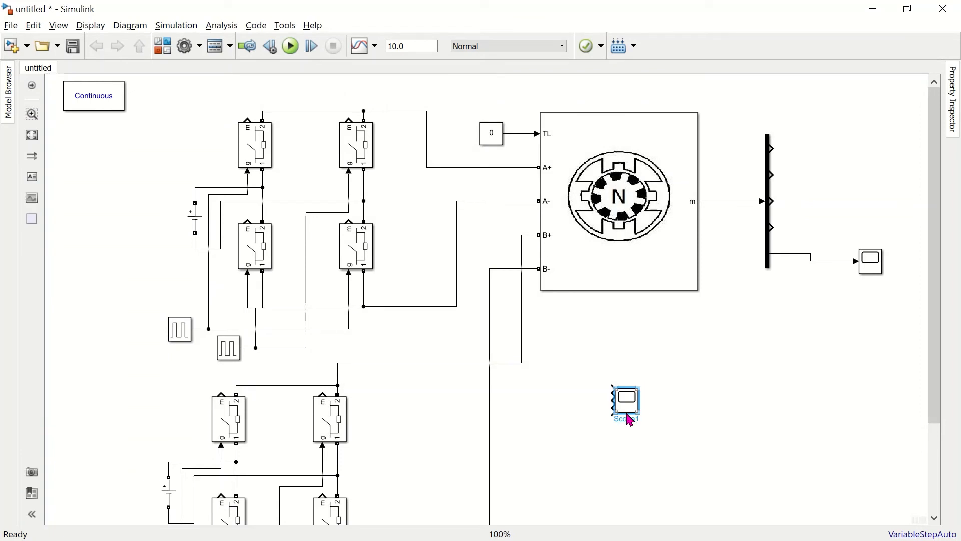
{"action": "left_click_drag", "start_coordinate": [638, 412], "coordinate": [672, 497]}
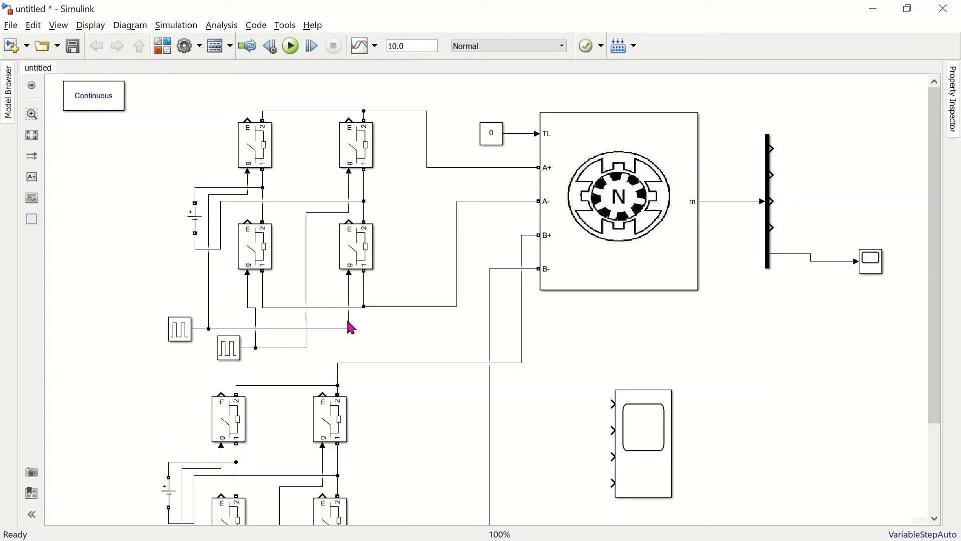
Step: Branch the four pulse generator signals to the new Scope's inputs, upper bridge pair first, lower bridge pair below
{"action": "mouse_move", "coordinate": [348, 321]}
{"action": "left_mouse_down"}
{"action": "mouse_move", "coordinate": [609, 389]}
{"action": "mouse_move", "coordinate": [617, 399]}
{"action": "left_mouse_up"}
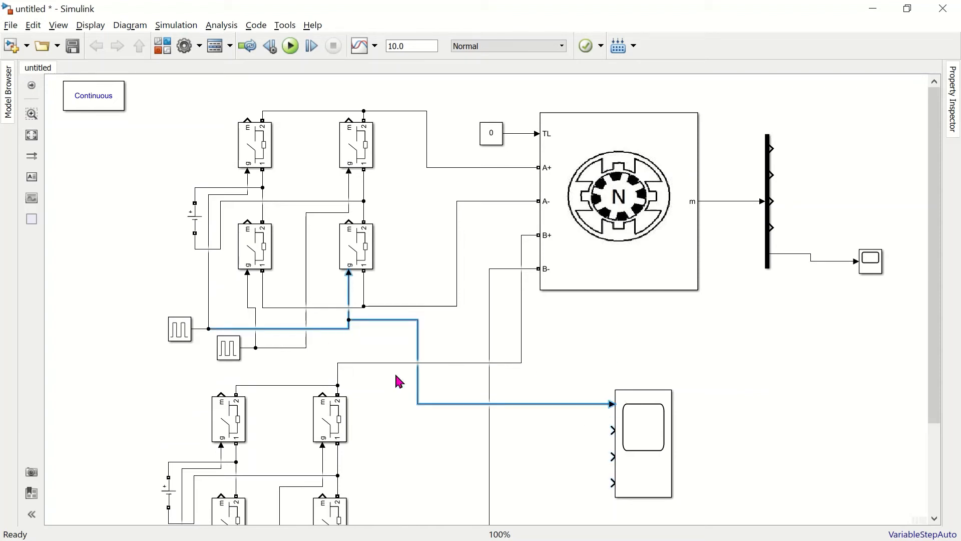
{"action": "left_click_drag", "start_coordinate": [309, 344], "coordinate": [651, 425]}
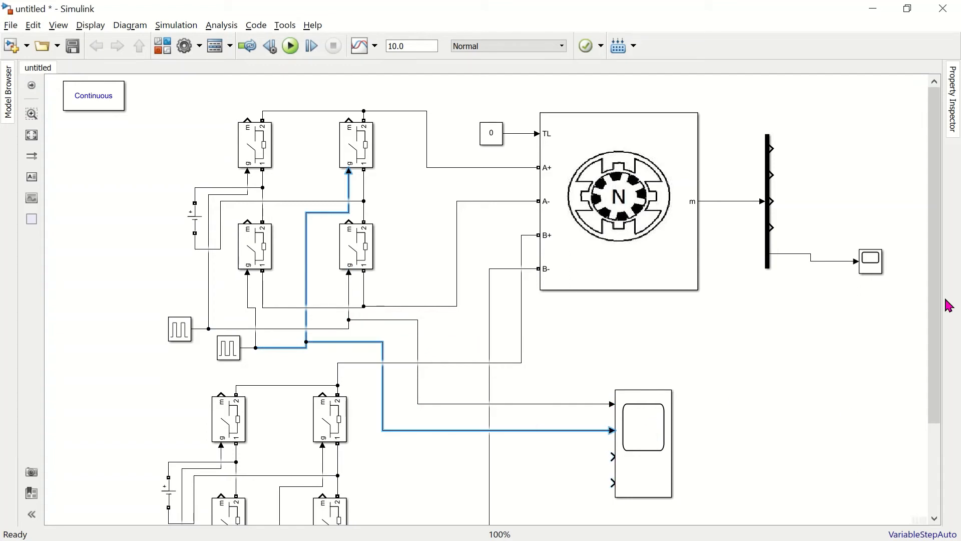
{"action": "left_click_drag", "start_coordinate": [935, 314], "coordinate": [935, 406]}
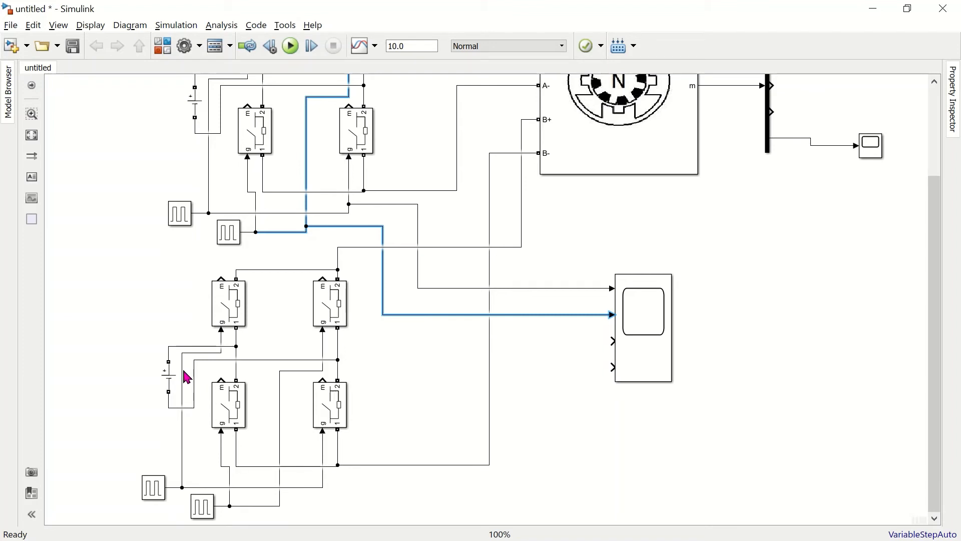
{"action": "left_click_drag", "start_coordinate": [184, 374], "coordinate": [623, 340]}
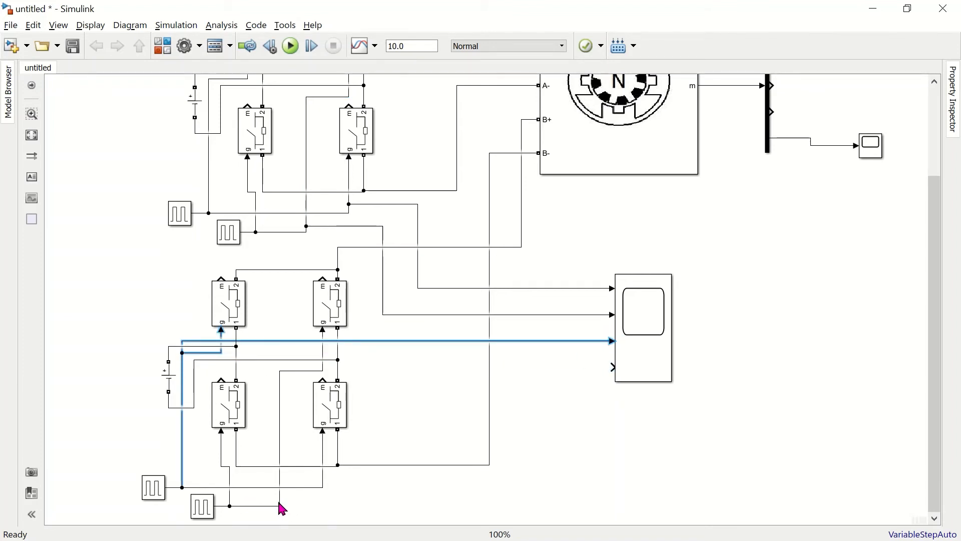
{"action": "left_click_drag", "start_coordinate": [280, 504], "coordinate": [613, 370]}
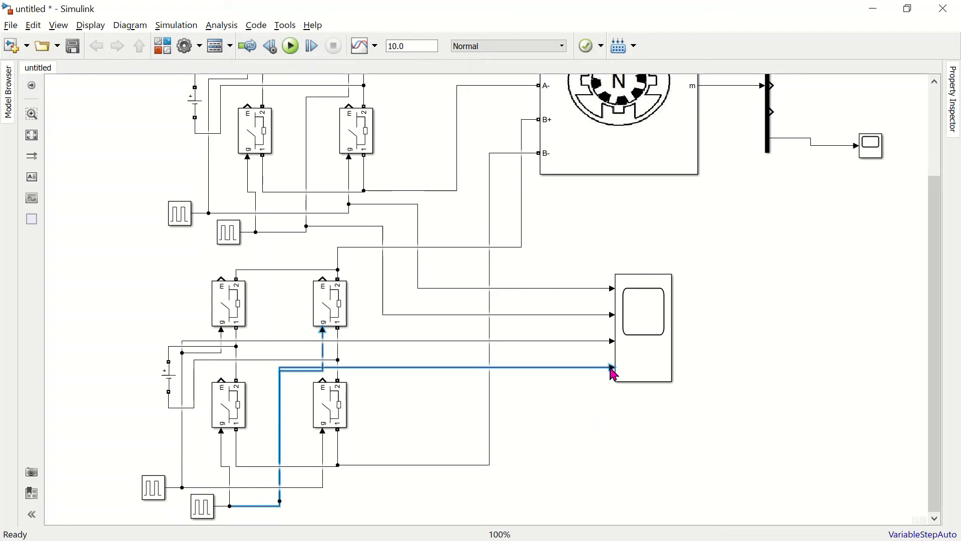
{"action": "left_click", "coordinate": [606, 414]}
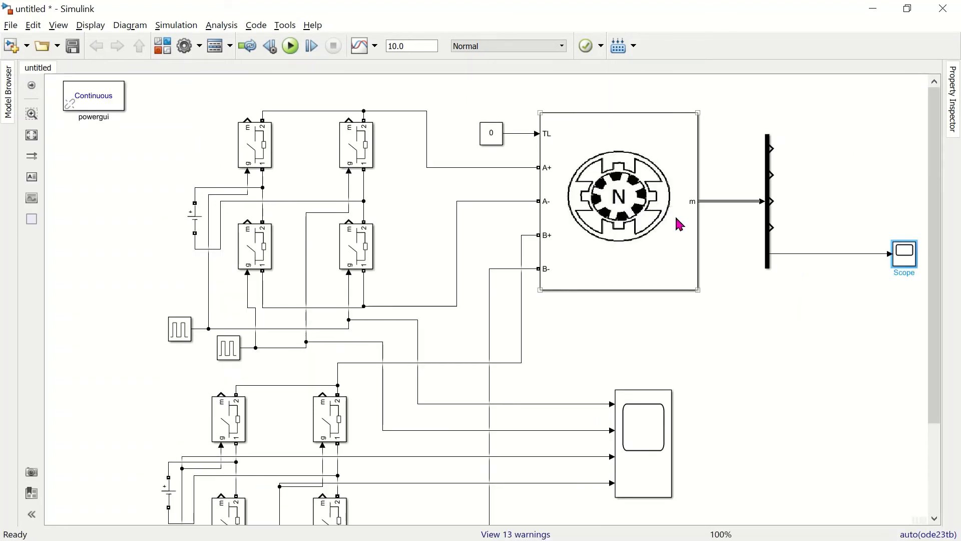
Step: Add a Gain block from Simulink/Math Operations in the empty area below the demultiplexer and the motor output Scope
{"action": "left_click", "coordinate": [771, 316]}
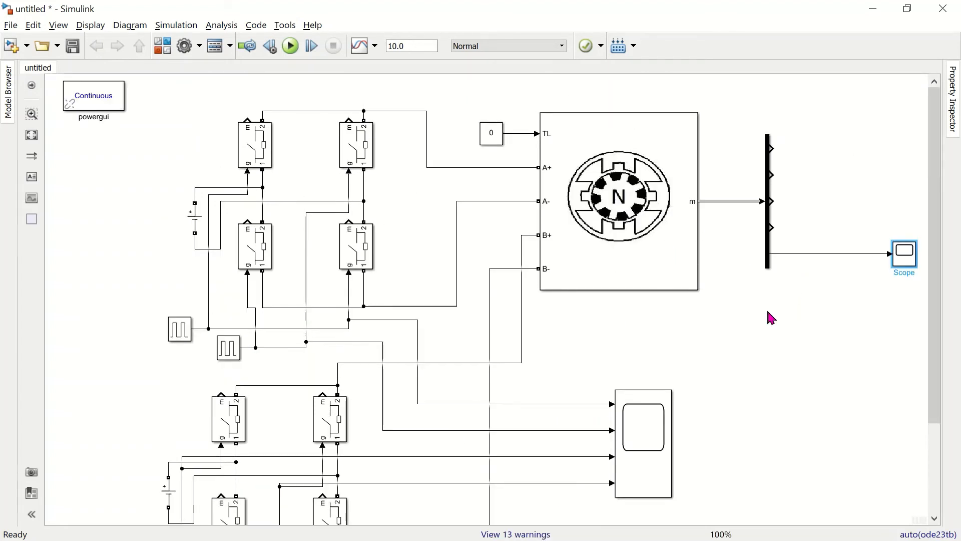
{"action": "double_click", "coordinate": [805, 356]}
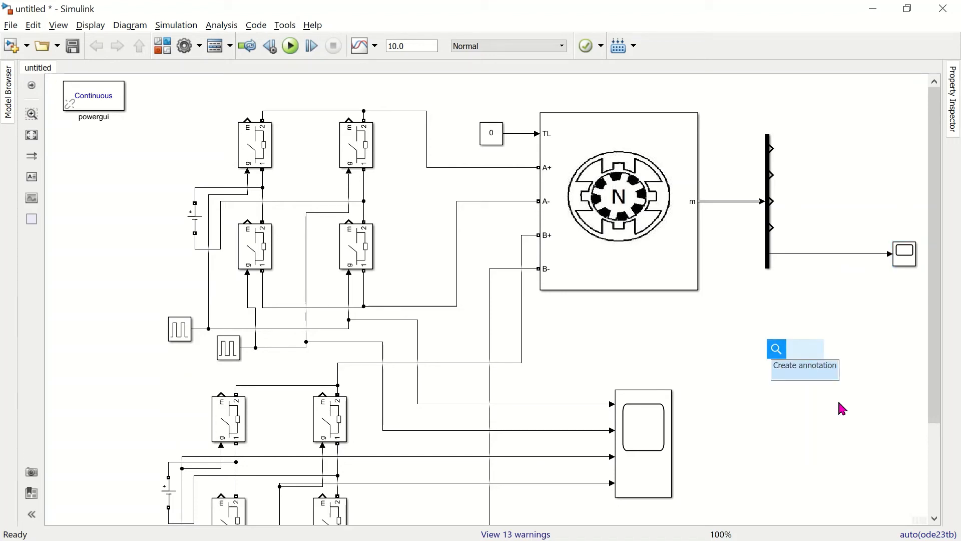
{"action": "type", "text": "gain"}
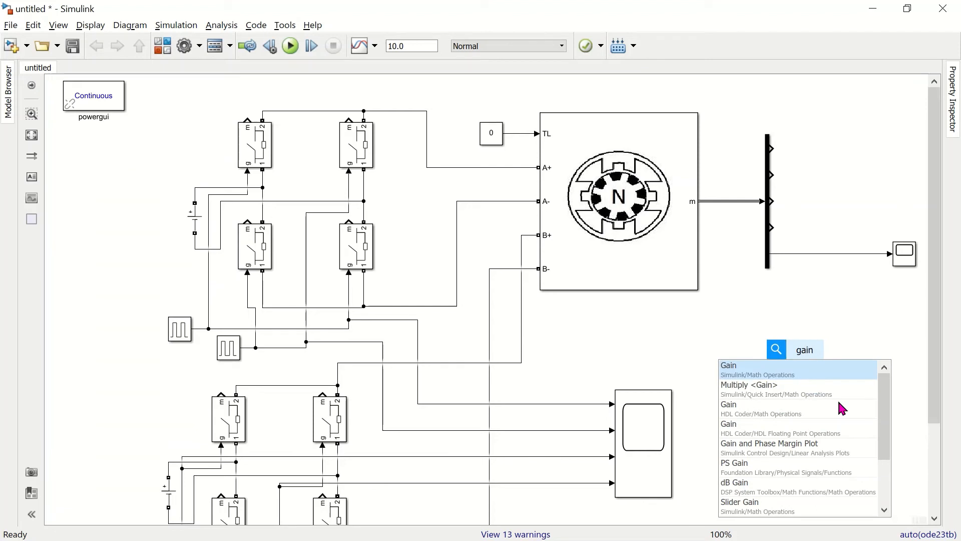
{"action": "key", "text": "Return"}
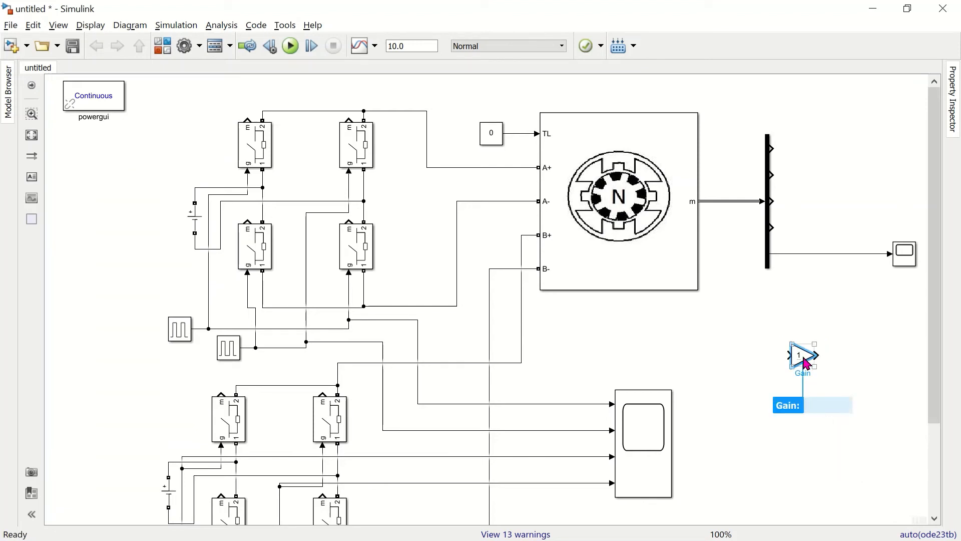
{"action": "left_click", "coordinate": [802, 356]}
Step: Set the Gain block's value to the radian-to-degree factor with numerator 180, and insert it into the line feeding the motor output Scope
{"action": "double_click", "coordinate": [800, 354]}
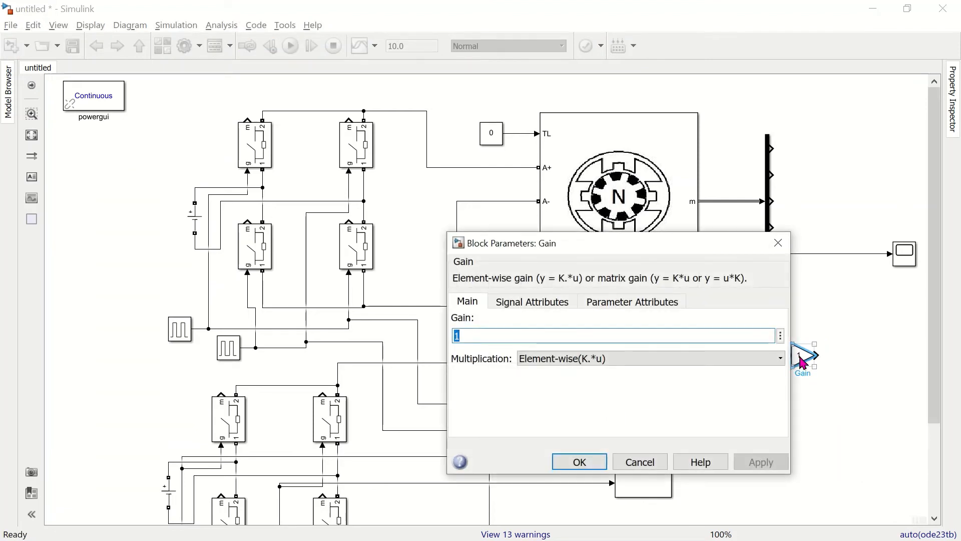
{"action": "type", "text": "1"}
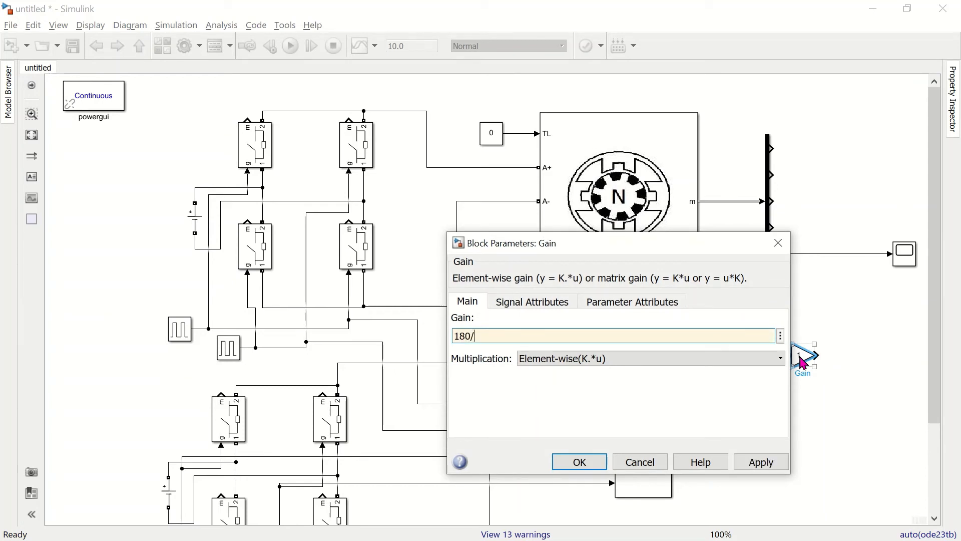
{"action": "key", "text": "Return"}
{"action": "left_click", "coordinate": [577, 462]}
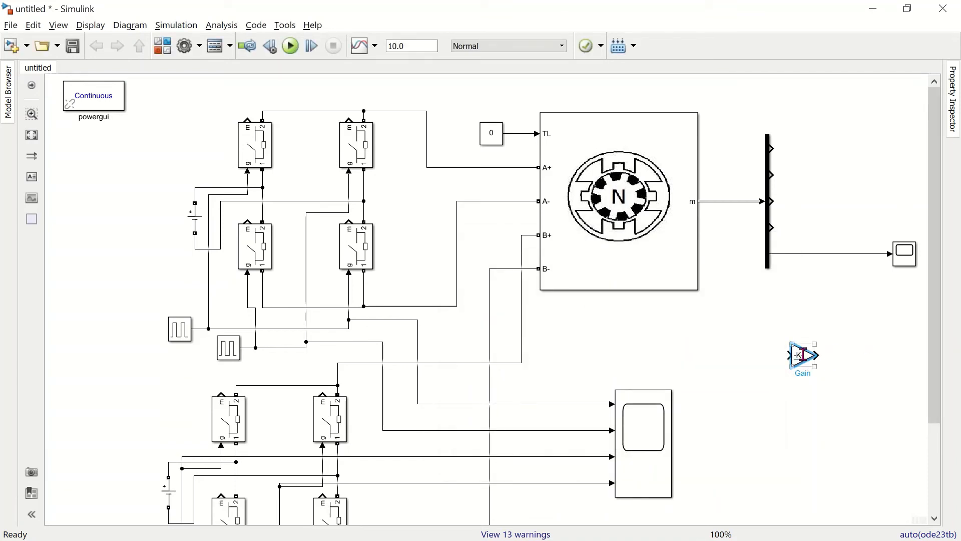
{"action": "left_click_drag", "start_coordinate": [803, 355], "coordinate": [824, 247]}
{"action": "left_click", "coordinate": [818, 367]}
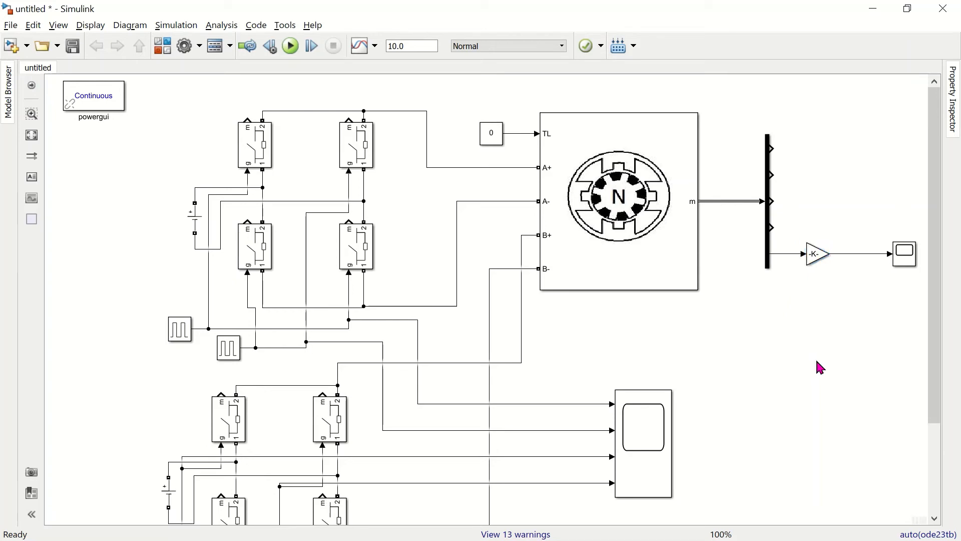
Step: Run the simulation for 10 seconds and view the four gate pulse waveforms in the four-input Scope
{"action": "left_click", "coordinate": [292, 48]}
{"action": "double_click", "coordinate": [642, 435]}
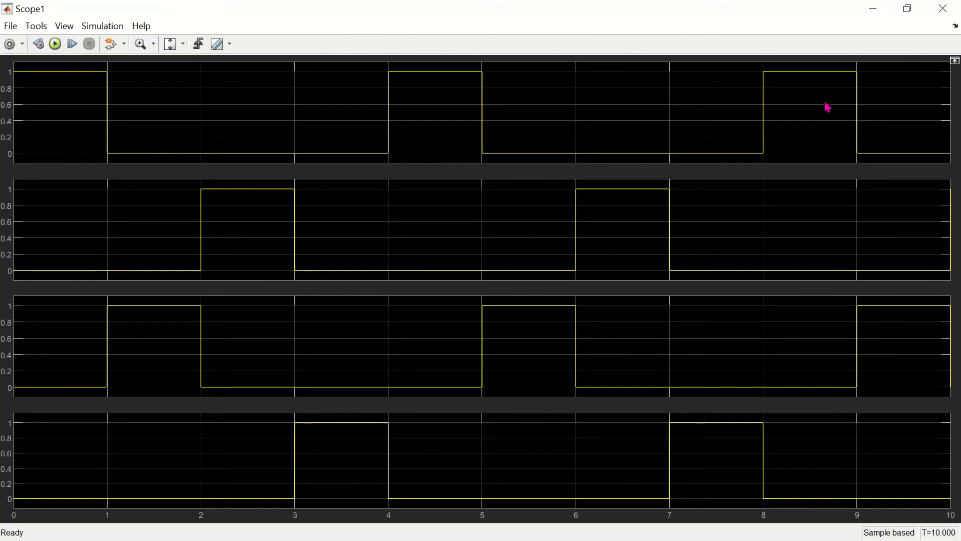
{"action": "left_click", "coordinate": [954, 14]}
{"action": "left_click", "coordinate": [806, 394]}
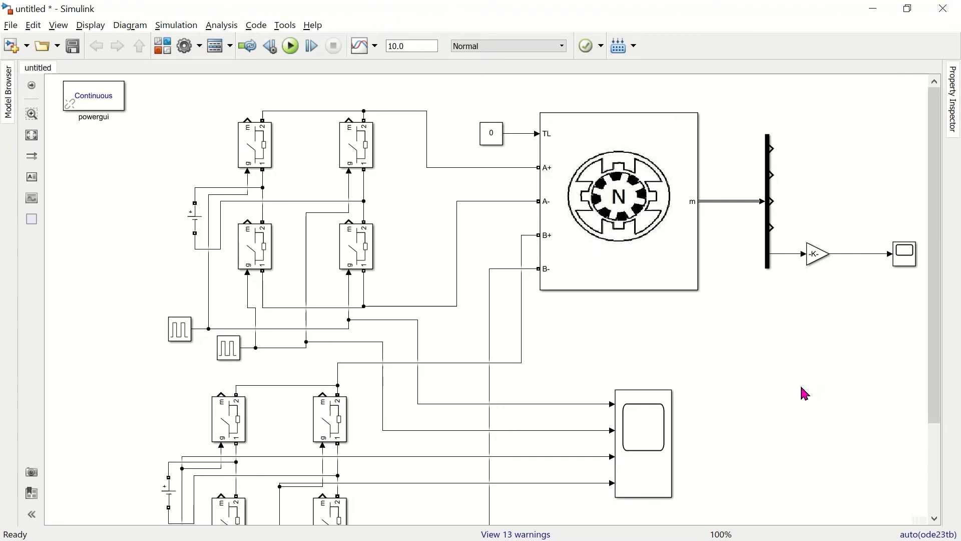
Step: View the gain-scaled motor output waveform and zoom vertically into its first step, between 1 and 2 seconds
{"action": "double_click", "coordinate": [911, 258]}
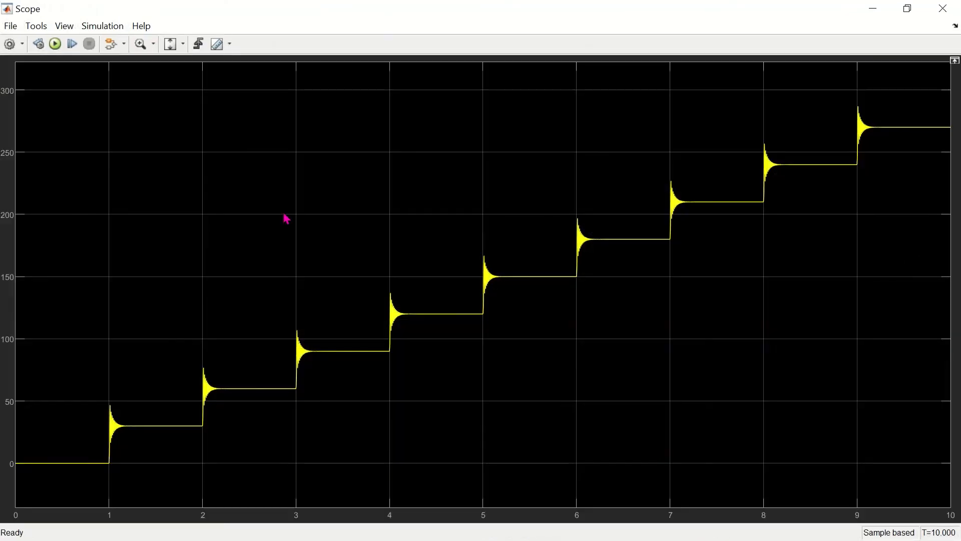
{"action": "left_click", "coordinate": [154, 44]}
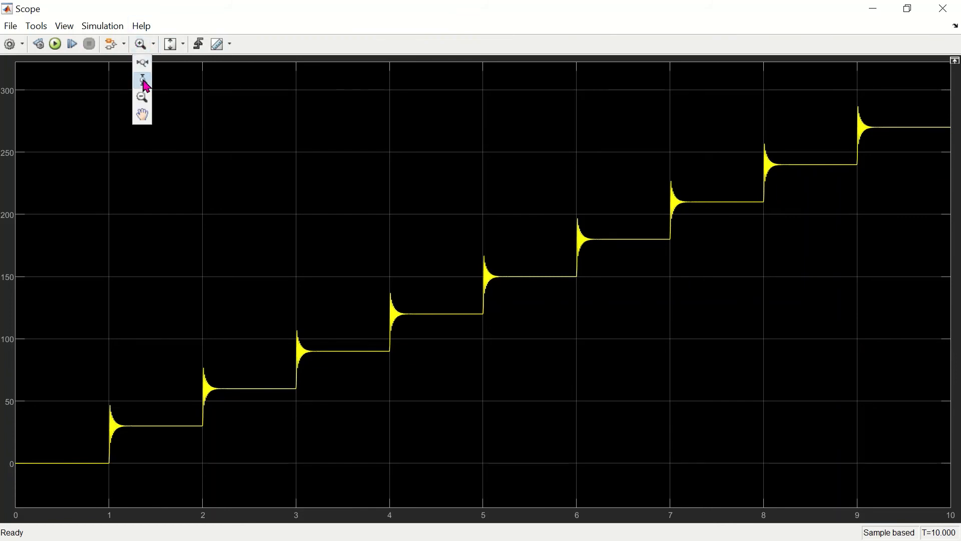
{"action": "left_click", "coordinate": [144, 83]}
{"action": "left_click_drag", "start_coordinate": [261, 265], "coordinate": [307, 519]}
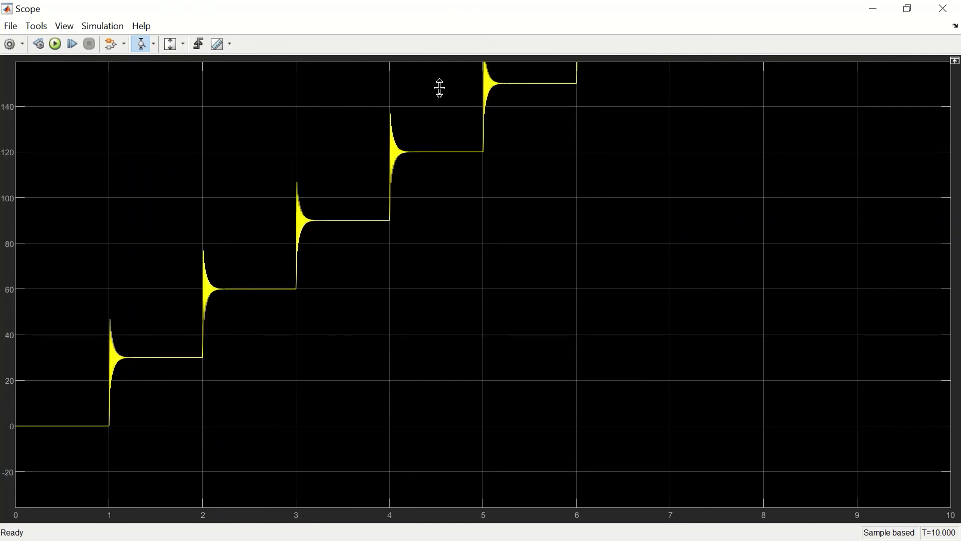
{"action": "left_click_drag", "start_coordinate": [441, 89], "coordinate": [538, 517]}
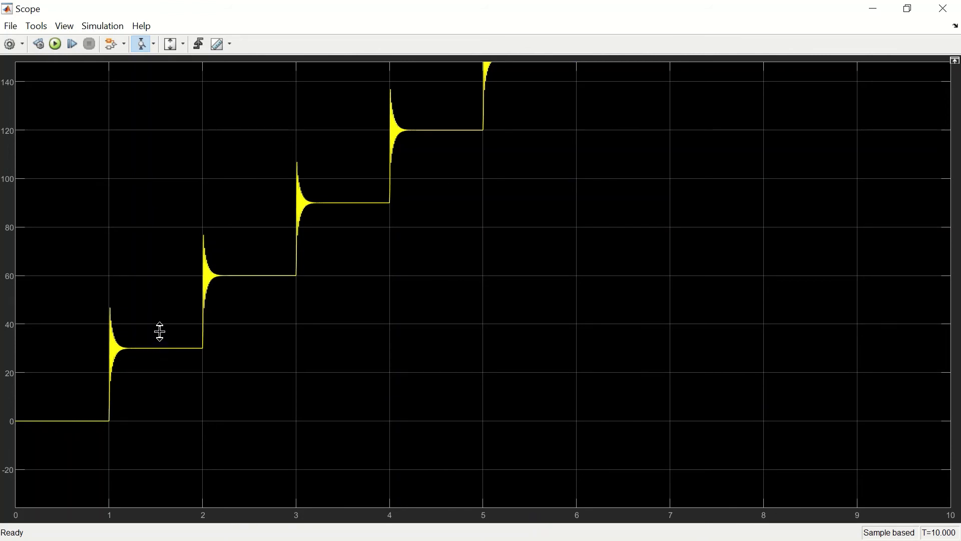
{"action": "left_click_drag", "start_coordinate": [160, 300], "coordinate": [199, 421]}
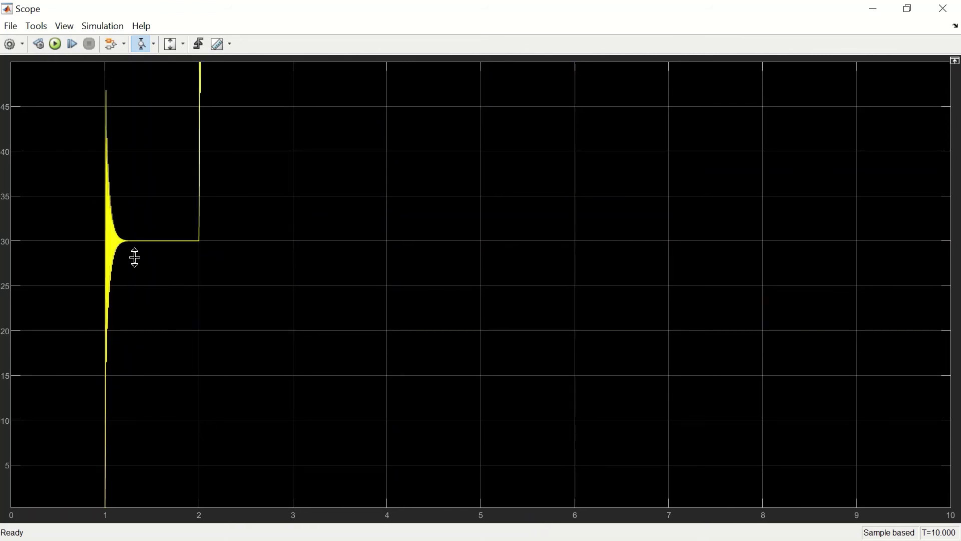
Step: Zoom vertically into the motor output level between 3 and 4 seconds, restore the full waveform, and close the Scope
{"action": "left_click", "coordinate": [169, 43]}
{"action": "left_click_drag", "start_coordinate": [247, 330], "coordinate": [300, 479]}
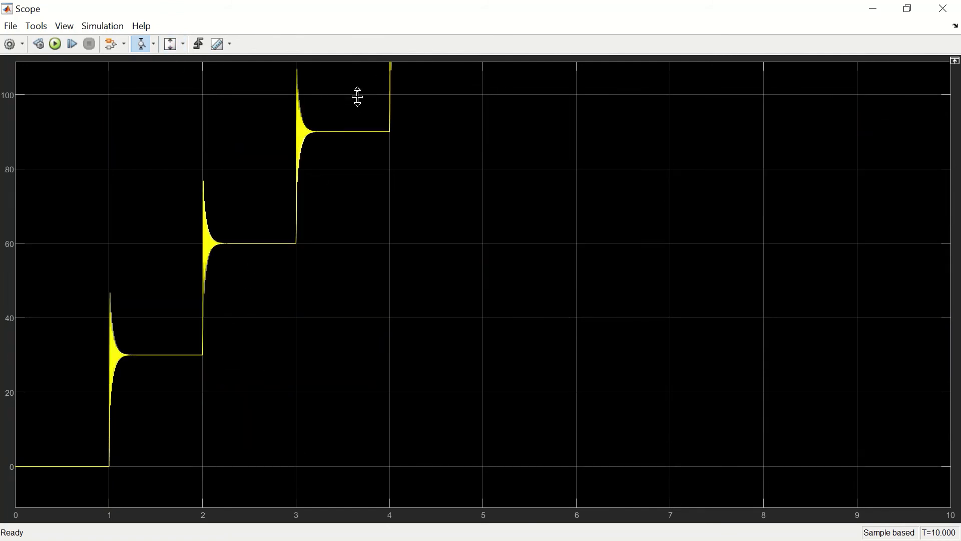
{"action": "left_click_drag", "start_coordinate": [356, 98], "coordinate": [399, 198]}
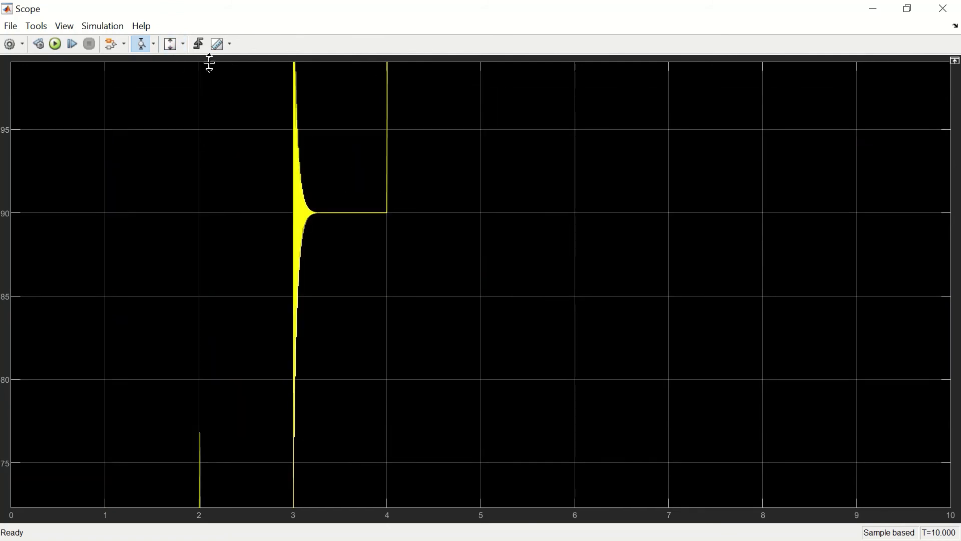
{"action": "left_click", "coordinate": [171, 45]}
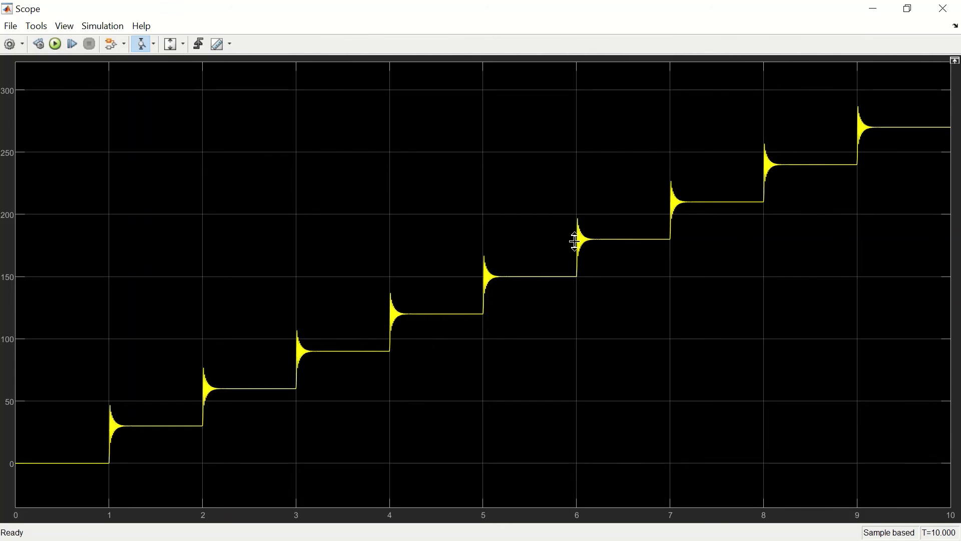
{"action": "left_click", "coordinate": [944, 8]}
{"action": "mouse_move", "coordinate": [380, 40]}
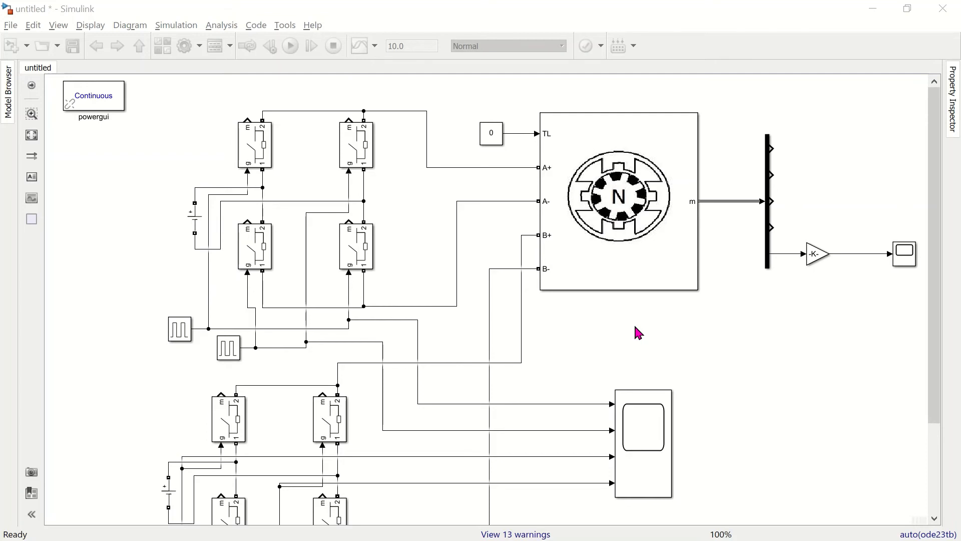
{"action": "left_click", "coordinate": [904, 268]}
{"action": "left_click", "coordinate": [666, 257]}
Step: Open the parameters of the upper bridge's first pulse generator and set its pulse type to Time based
{"action": "left_click", "coordinate": [183, 336]}
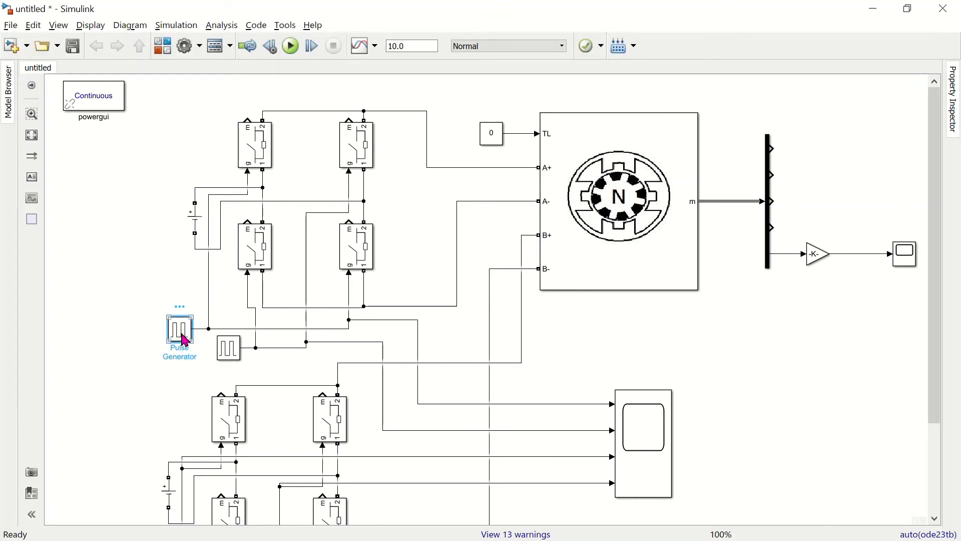
{"action": "double_click", "coordinate": [185, 340]}
{"action": "left_click", "coordinate": [321, 365]}
{"action": "left_click", "coordinate": [321, 374]}
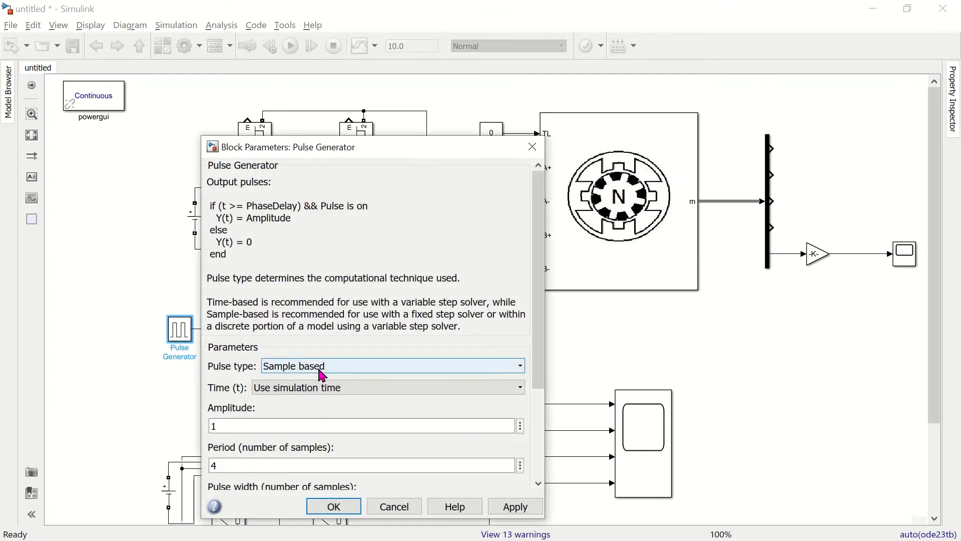
{"action": "left_click", "coordinate": [320, 370]}
{"action": "left_click", "coordinate": [316, 378]}
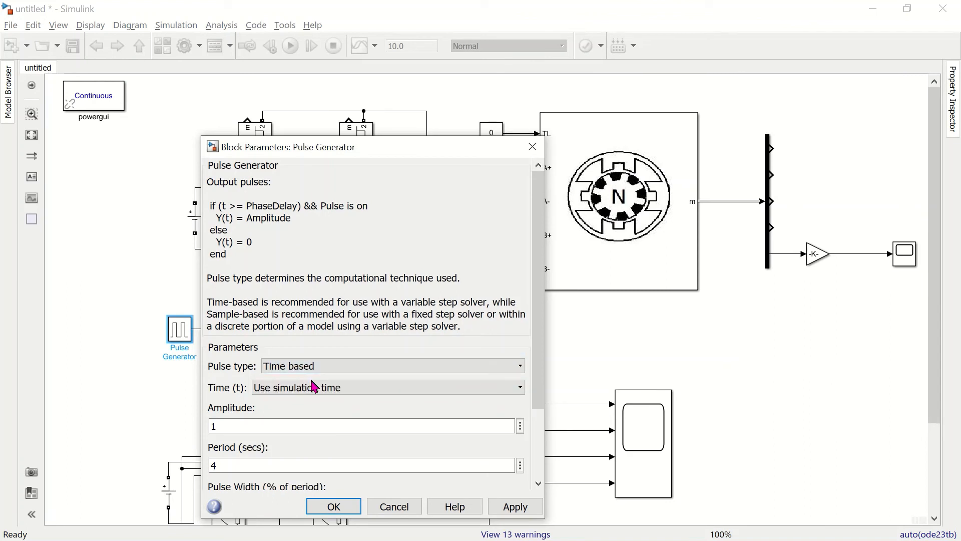
Step: Set the upper bridge's first pulse generator to a period of 8 seconds, pulse width of 37.5% and phase delay of -1 second
{"action": "scroll", "coordinate": [315, 387], "scroll_direction": "down", "scroll_amount": 3}
{"action": "double_click", "coordinate": [283, 371]}
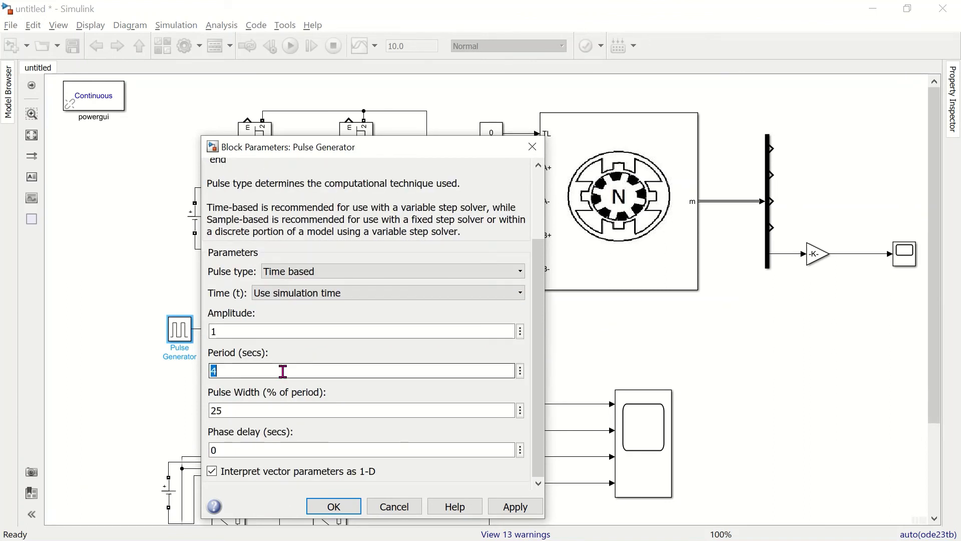
{"action": "type", "text": "8"}
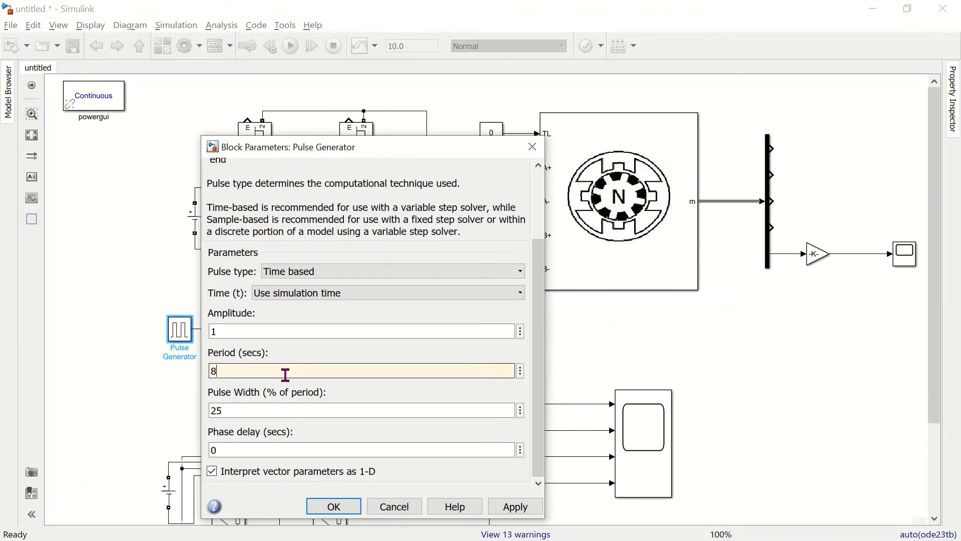
{"action": "double_click", "coordinate": [269, 408]}
{"action": "type", "text": "3"}
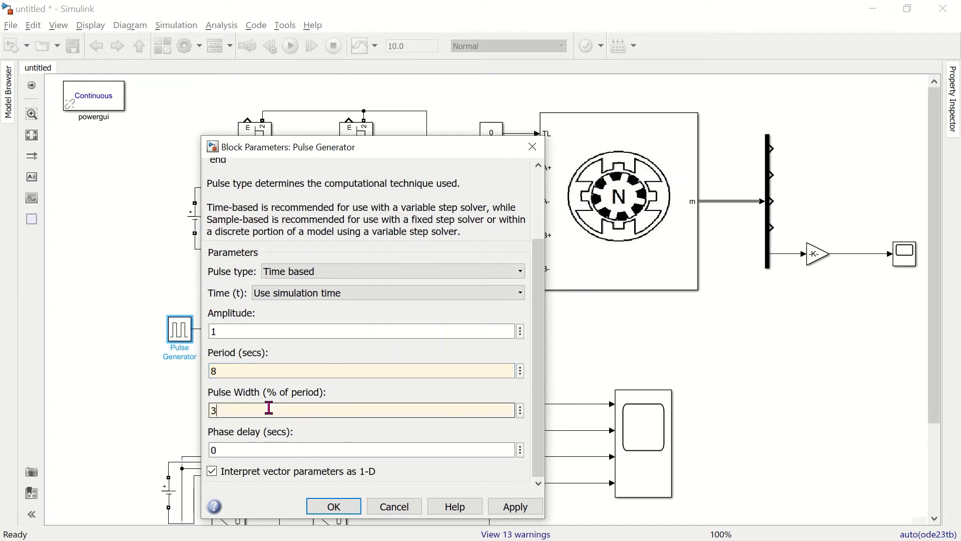
{"action": "type", "text": "7.5"}
{"action": "double_click", "coordinate": [266, 449]}
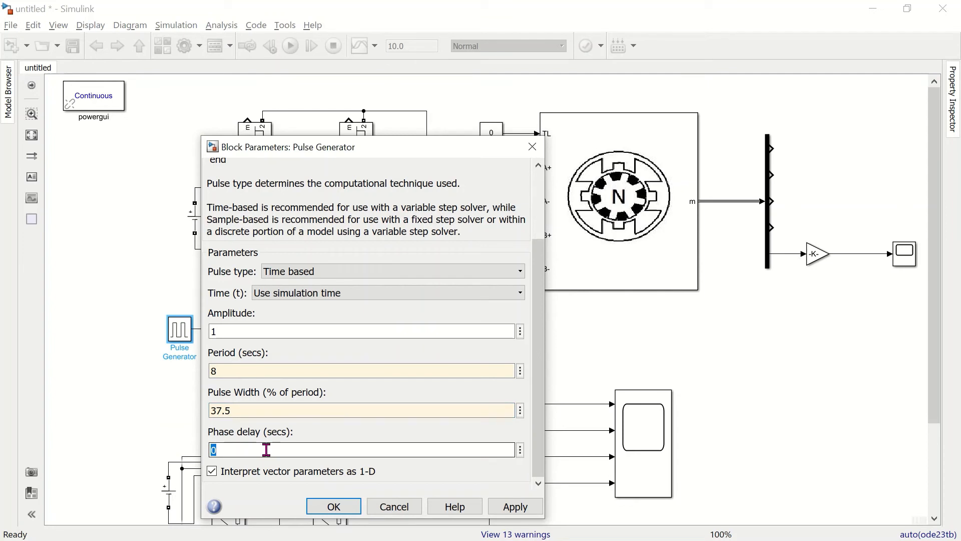
{"action": "type", "text": "-1"}
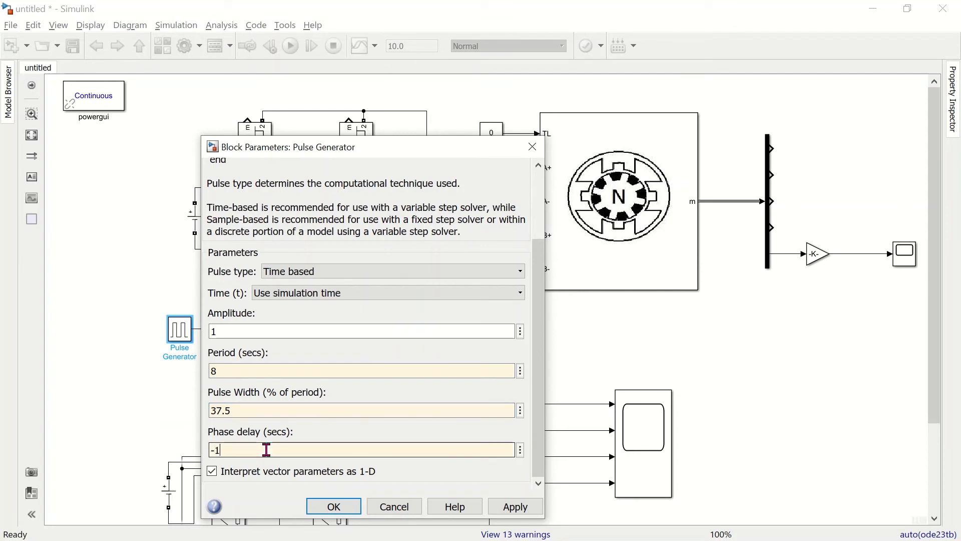
{"action": "key", "text": "Return"}
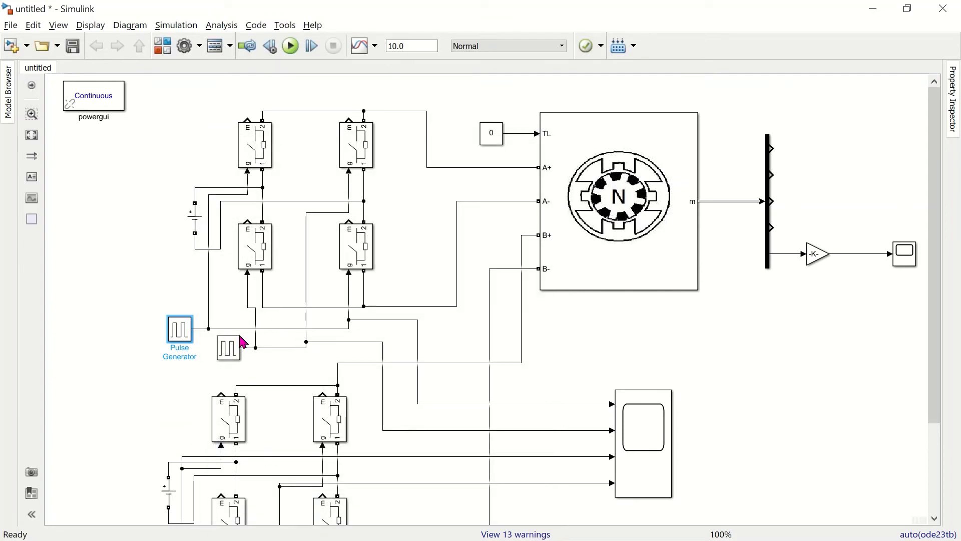
Step: Delete the upper bridge's second pulse generator and both pulse generators of the lower bridge
{"action": "left_click_drag", "start_coordinate": [937, 306], "coordinate": [946, 423]}
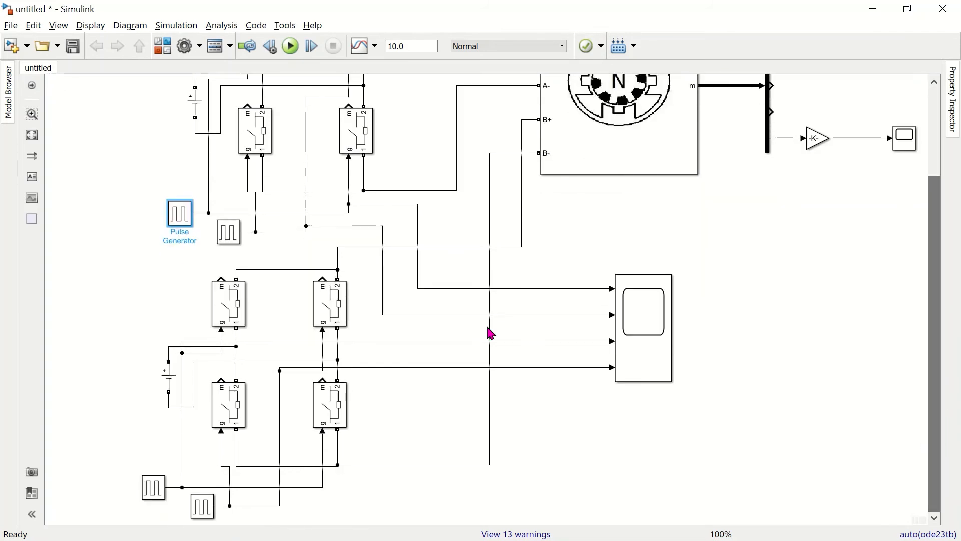
{"action": "left_click", "coordinate": [232, 243]}
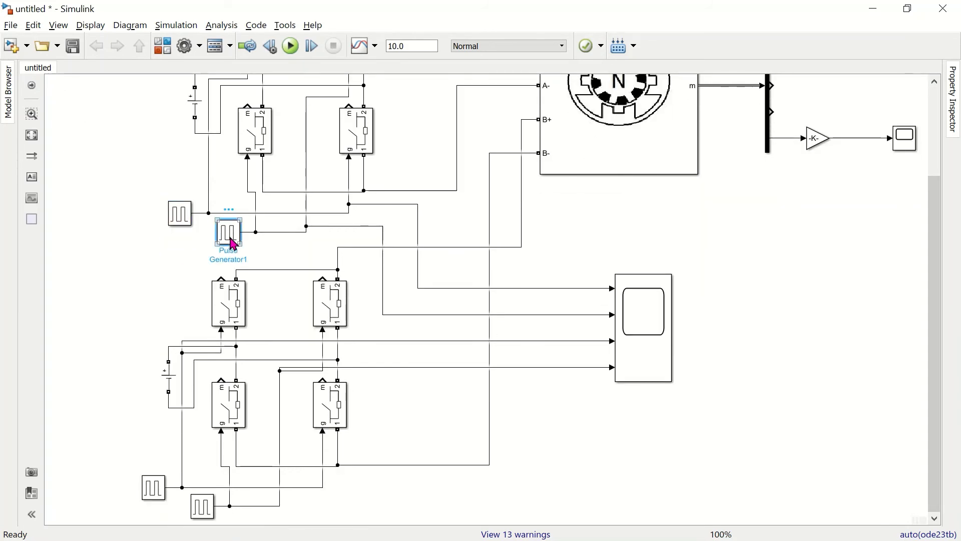
{"action": "key", "text": "Delete"}
{"action": "left_click", "coordinate": [158, 506]}
{"action": "key", "text": "Delete"}
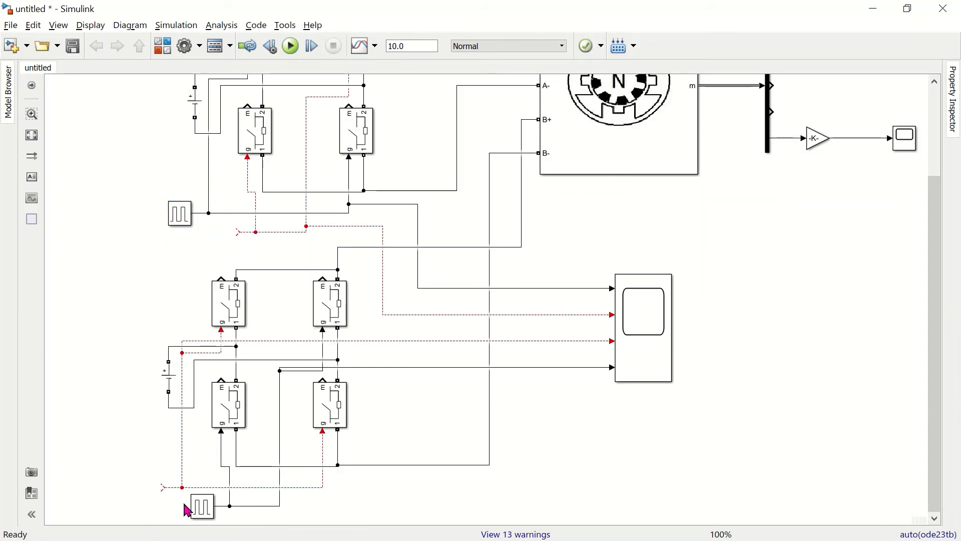
{"action": "left_click", "coordinate": [205, 514]}
{"action": "key", "text": "Delete"}
Step: Copy the upper bridge's first pulse generator onto the three unconnected gate lines of the upper and lower bridges
{"action": "left_click", "coordinate": [191, 223]}
{"action": "left_click_drag", "start_coordinate": [192, 225], "coordinate": [230, 243]}
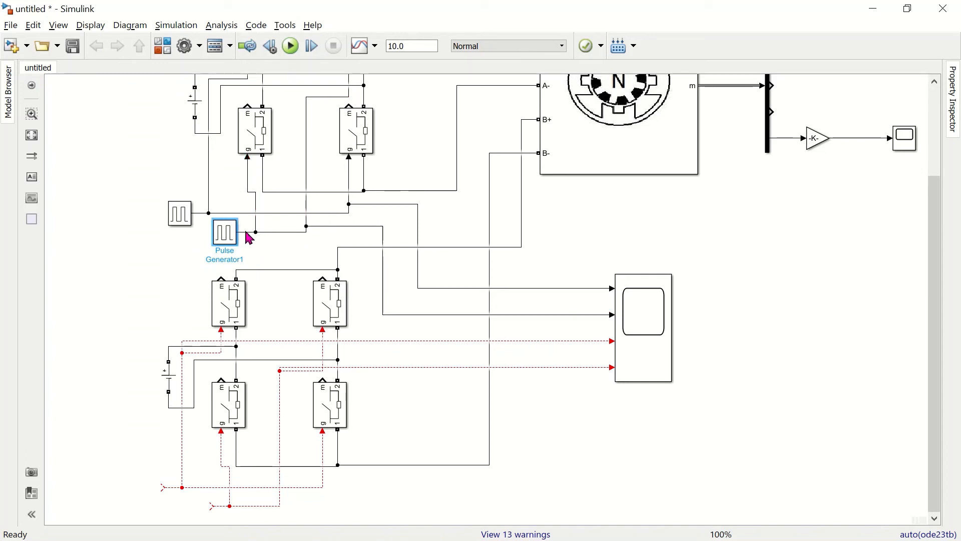
{"action": "left_click_drag", "start_coordinate": [224, 241], "coordinate": [140, 486], "text": "ctrl"}
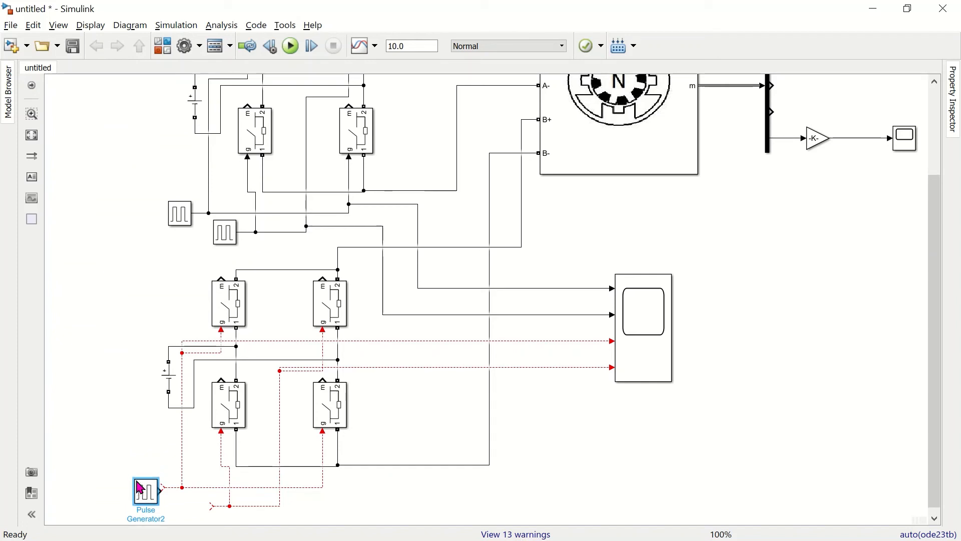
{"action": "key", "text": "Up"}
{"action": "key", "text": "Right"}
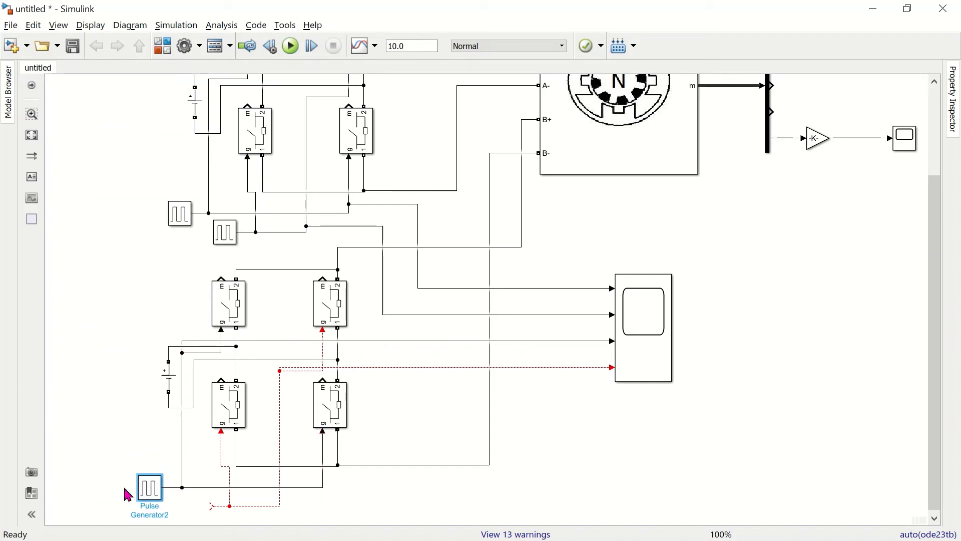
{"action": "left_click_drag", "start_coordinate": [155, 494], "coordinate": [202, 514], "text": "ctrl"}
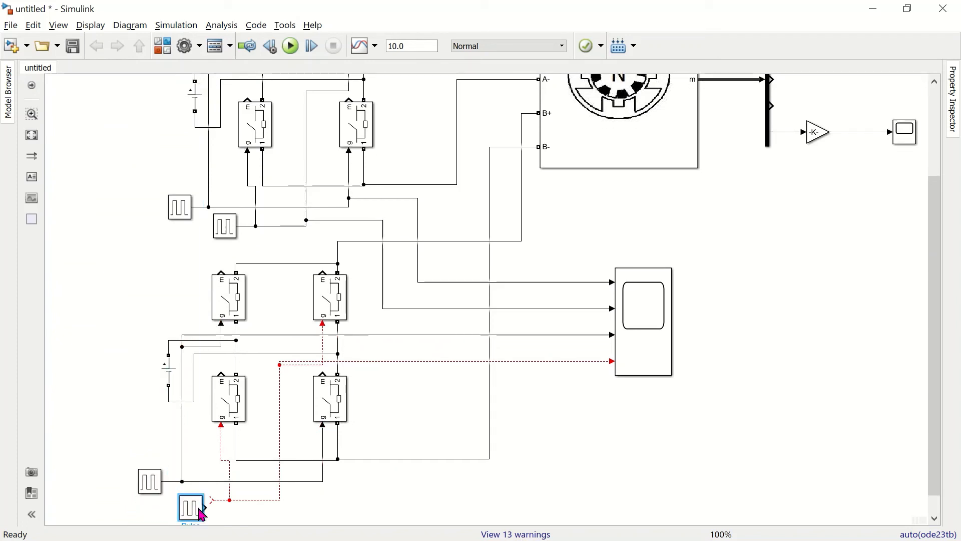
{"action": "key", "text": "Right"}
{"action": "key", "text": "Right"}
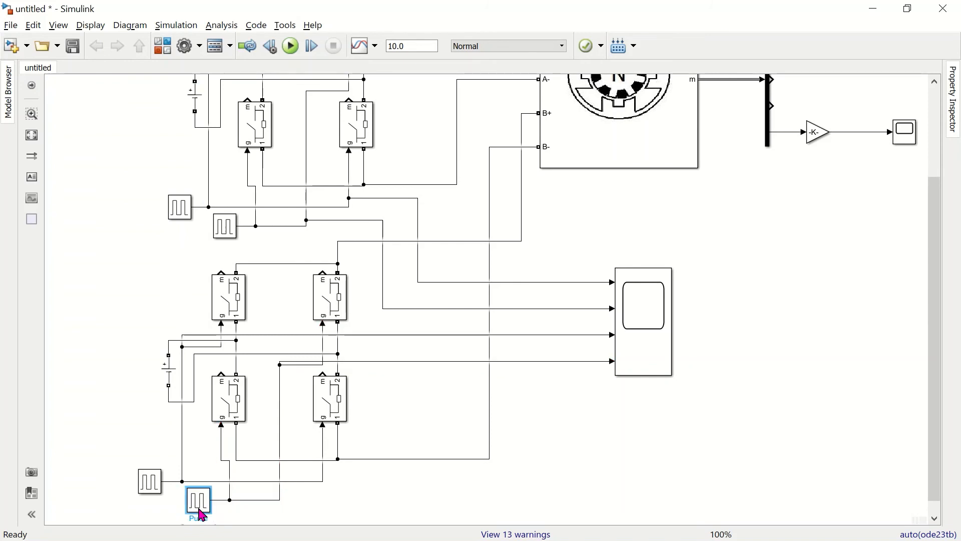
Step: Set the phase delay of the upper bridge's second pulse generator to 3 seconds
{"action": "double_click", "coordinate": [225, 225]}
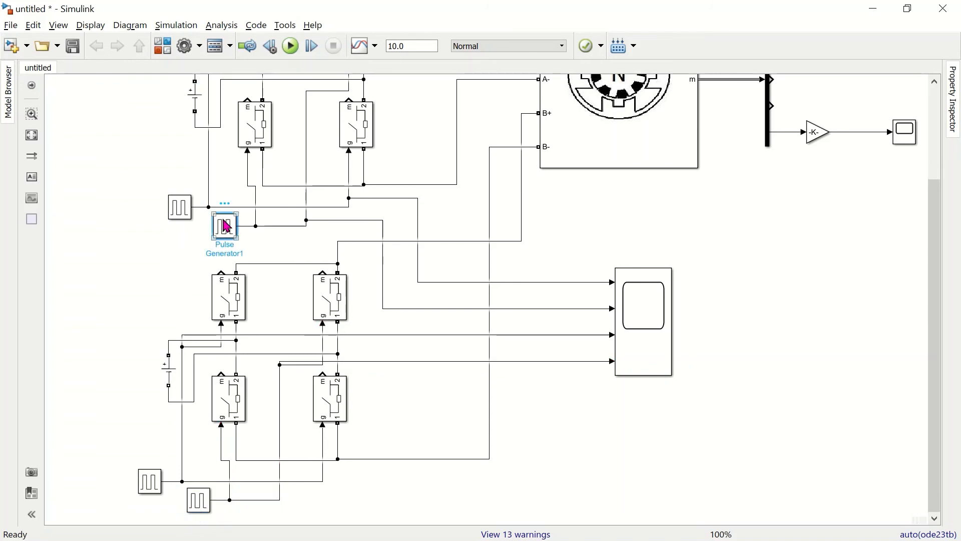
{"action": "double_click", "coordinate": [303, 324]}
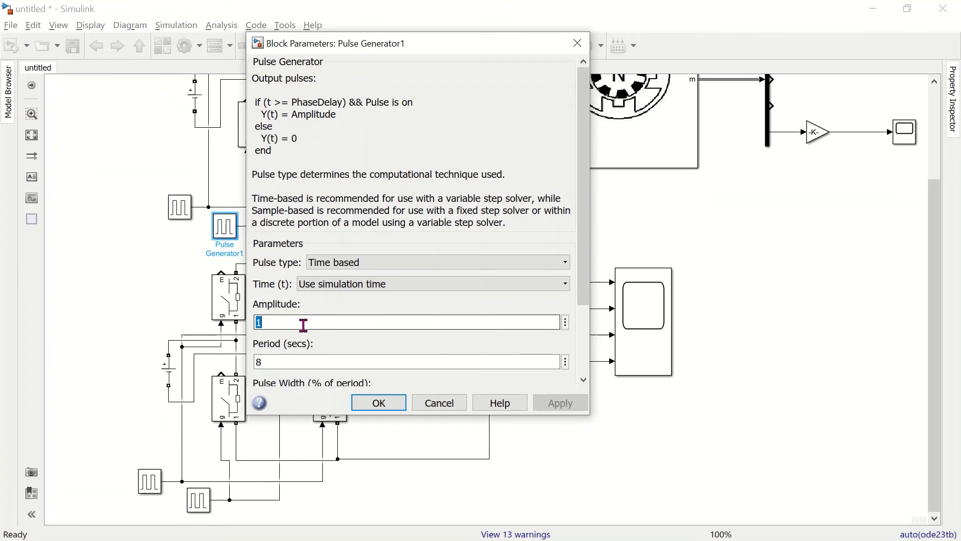
{"action": "scroll", "coordinate": [303, 324], "scroll_direction": "down", "scroll_amount": 3}
{"action": "left_click", "coordinate": [300, 303]}
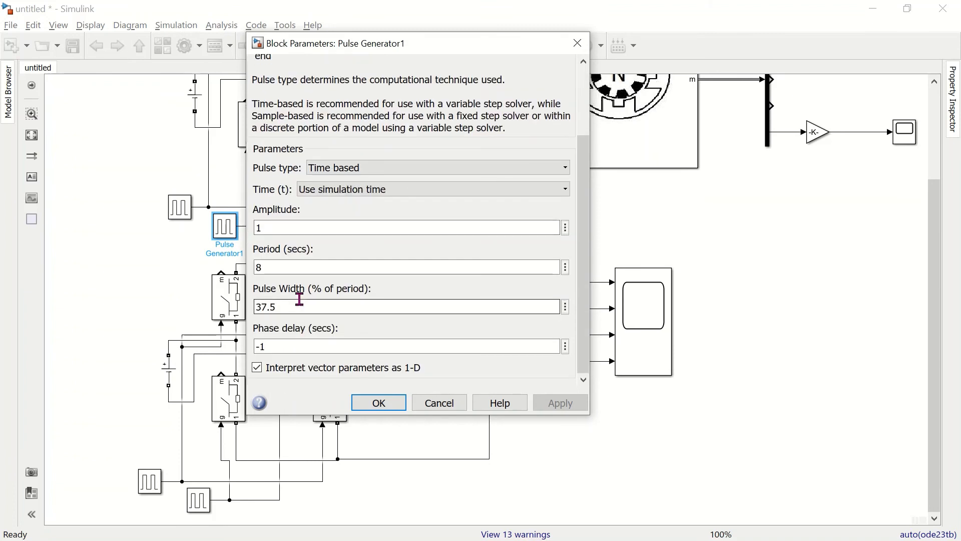
{"action": "double_click", "coordinate": [287, 345]}
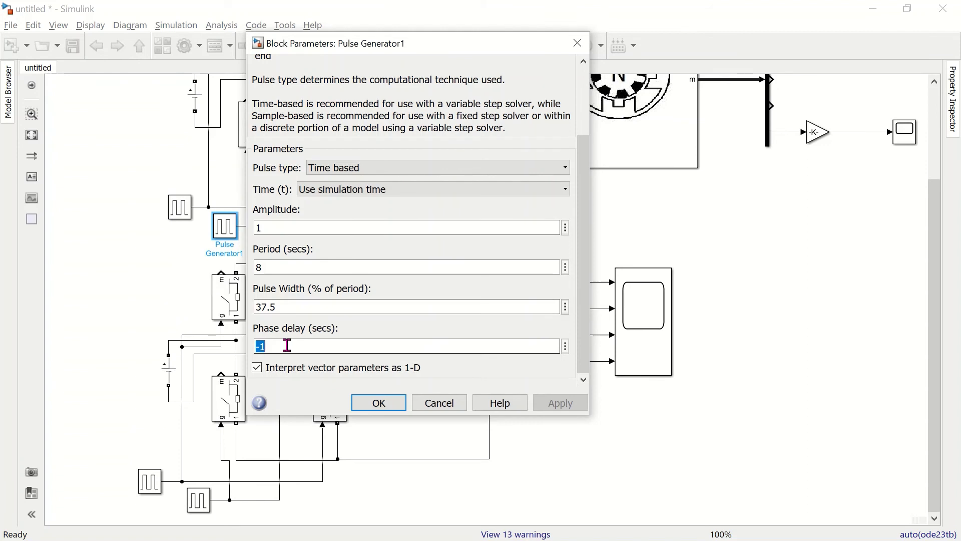
{"action": "type", "text": "3"}
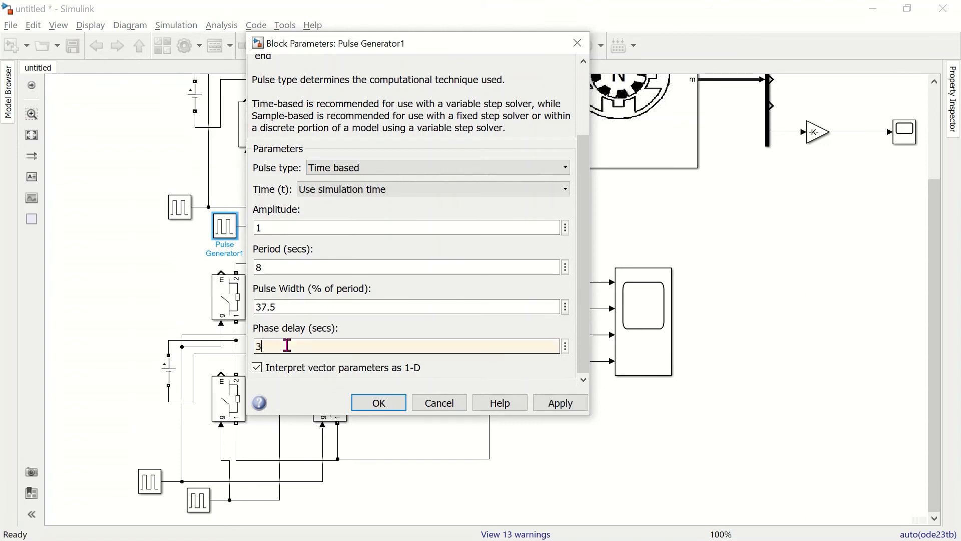
{"action": "left_click", "coordinate": [376, 403]}
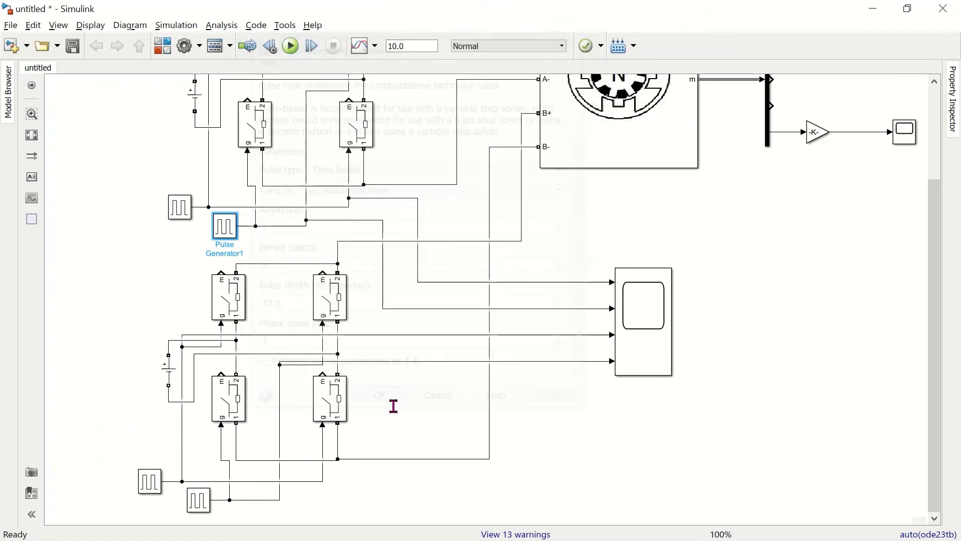
Step: Set the phase delay of the lower bridge's first pulse generator to 1 second
{"action": "double_click", "coordinate": [160, 488]}
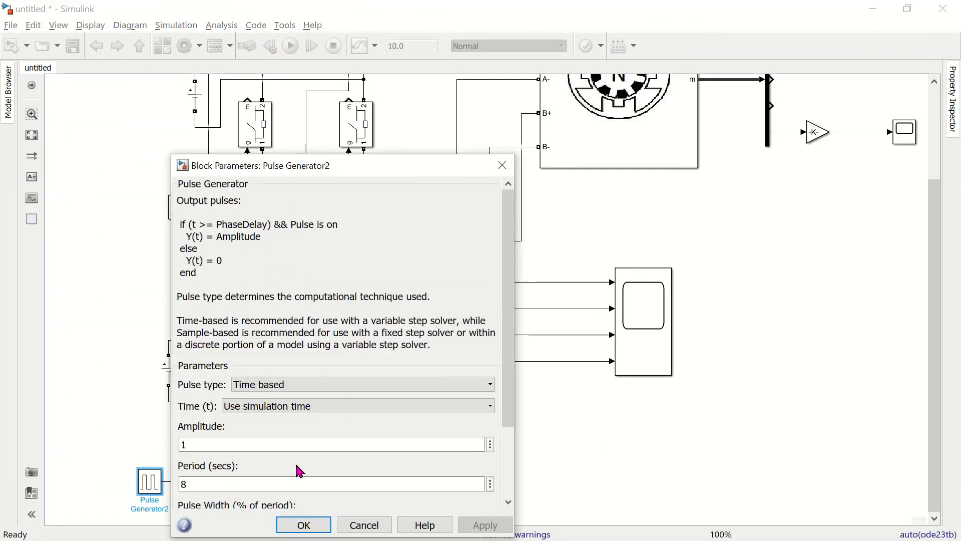
{"action": "scroll", "coordinate": [295, 465], "scroll_direction": "down", "scroll_amount": 3}
{"action": "double_click", "coordinate": [261, 466]}
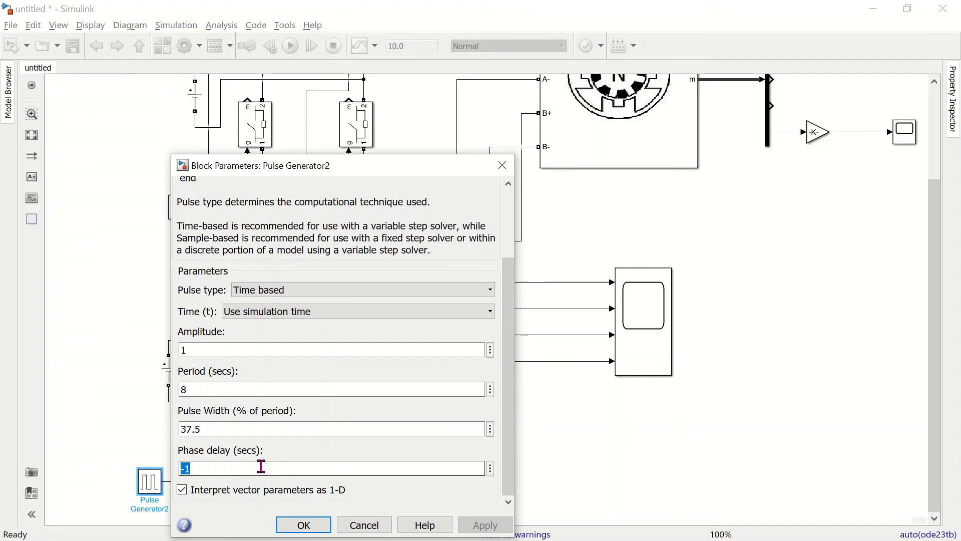
{"action": "type", "text": "1"}
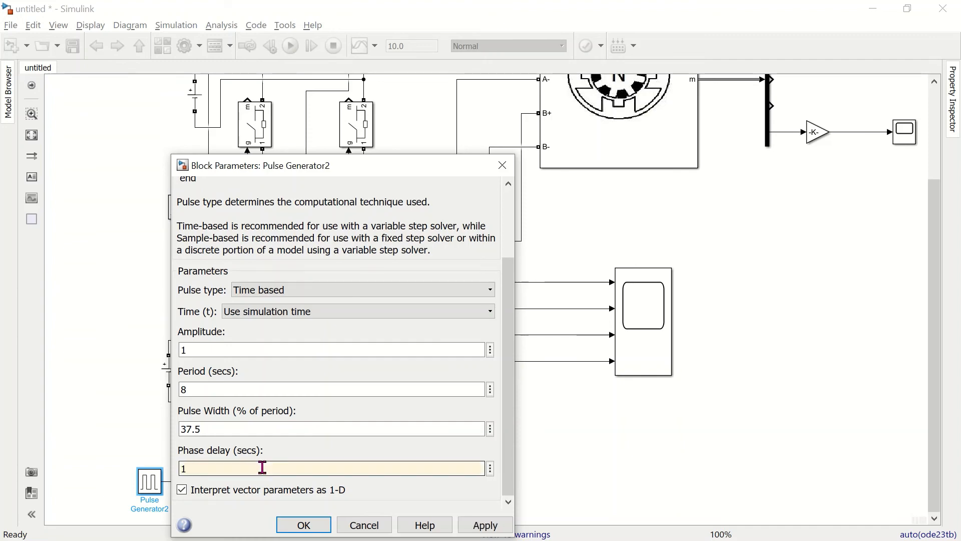
{"action": "left_click", "coordinate": [304, 524]}
Step: Set the phase delay of the lower bridge's second pulse generator to 5 seconds
{"action": "double_click", "coordinate": [202, 500]}
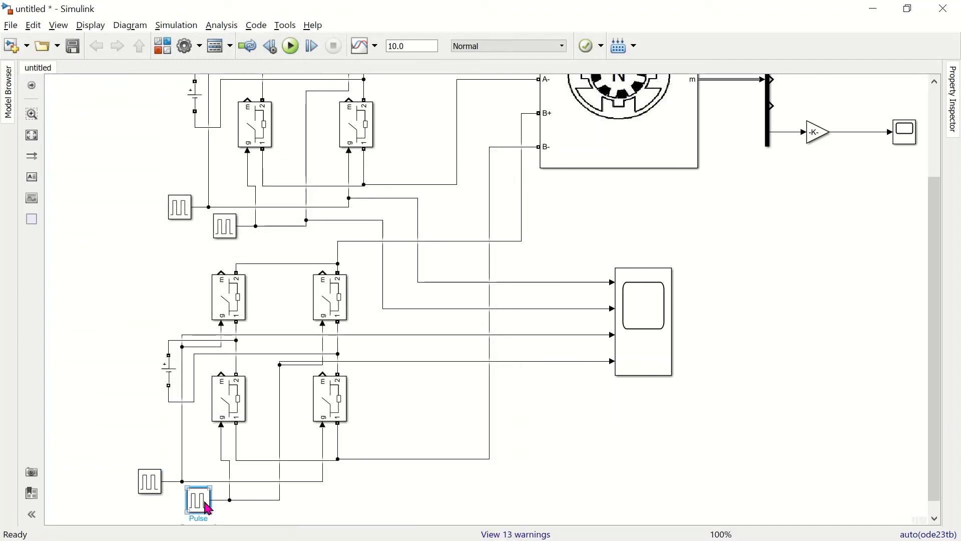
{"action": "scroll", "coordinate": [333, 438], "scroll_direction": "down", "scroll_amount": 4}
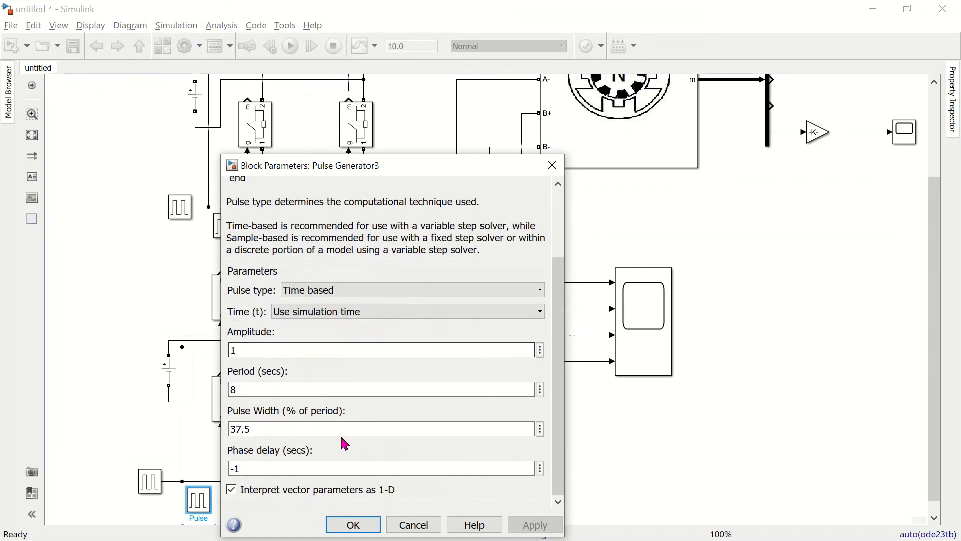
{"action": "double_click", "coordinate": [293, 466]}
{"action": "type", "text": "5"}
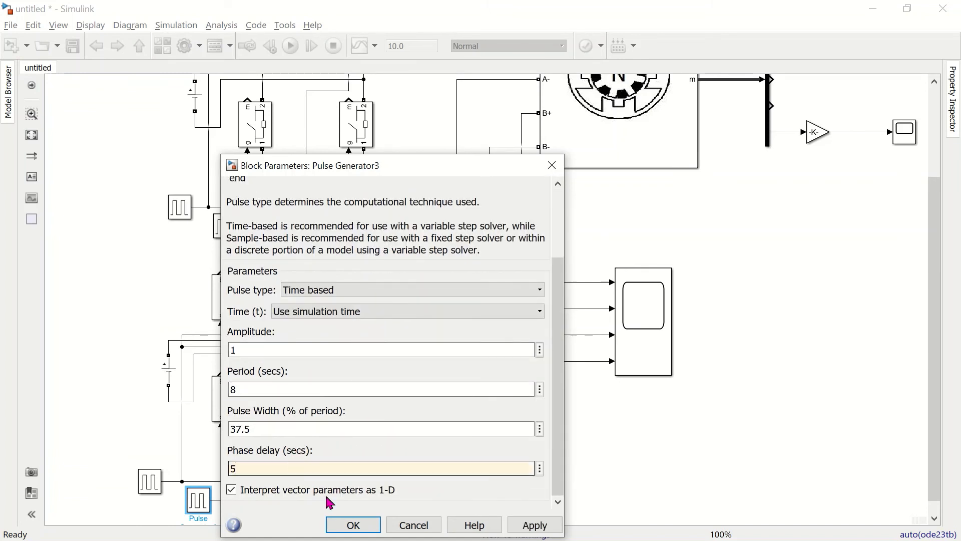
{"action": "left_click", "coordinate": [353, 525]}
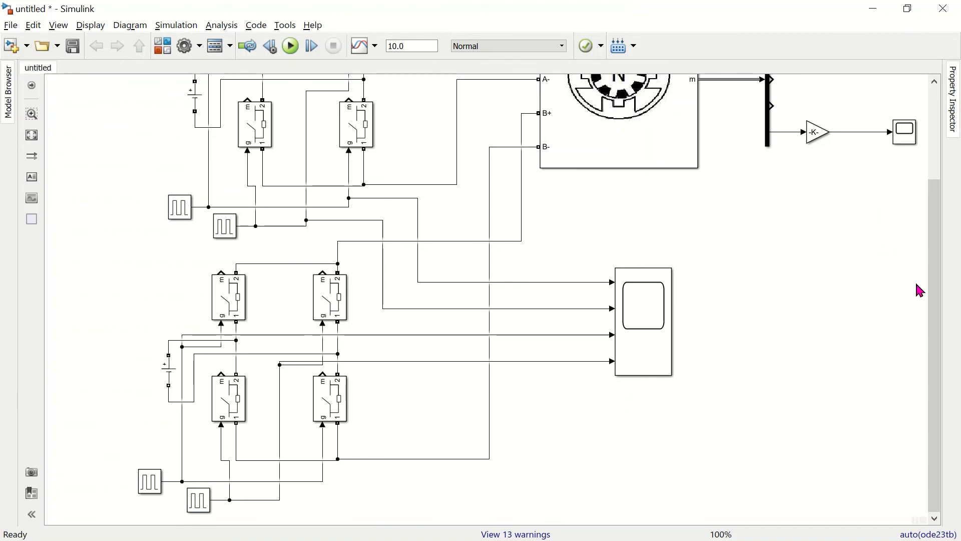
Step: Run the simulation, examine the four gate pulse waveforms in the four-input Scope, and close it
{"action": "left_click_drag", "start_coordinate": [941, 357], "coordinate": [935, 221]}
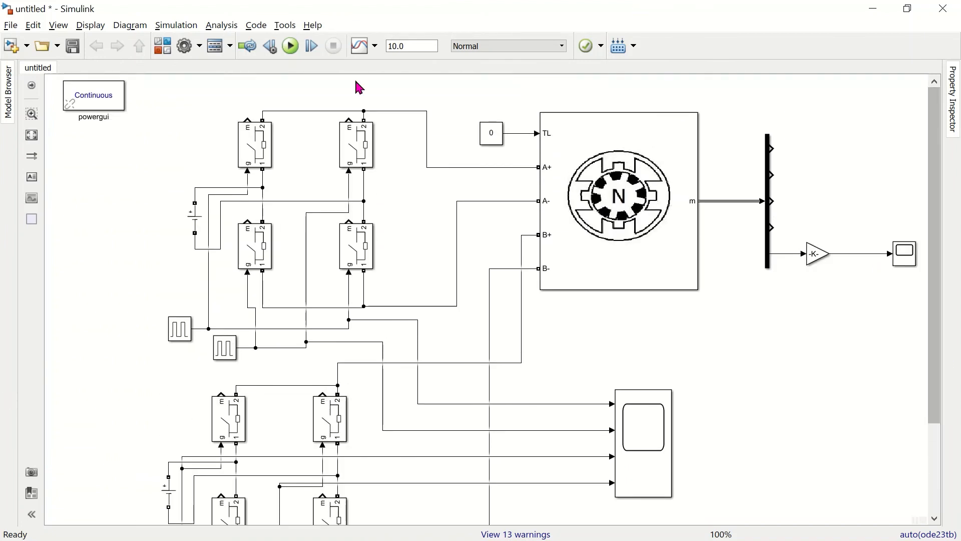
{"action": "left_click", "coordinate": [291, 47]}
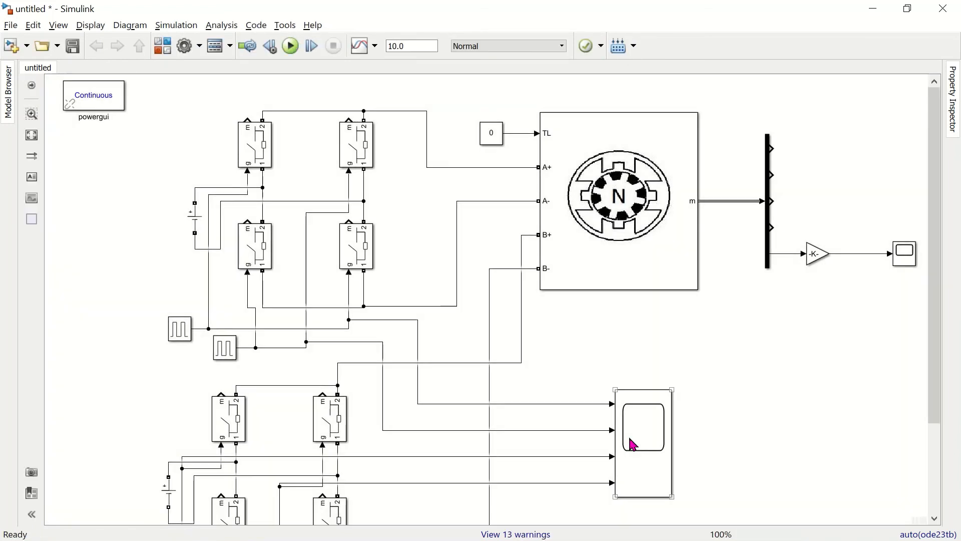
{"action": "double_click", "coordinate": [634, 445]}
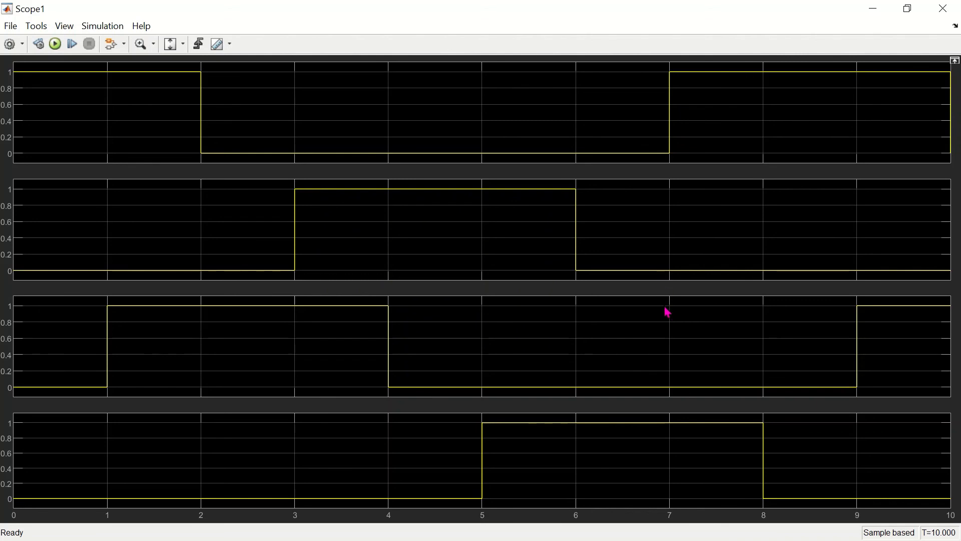
{"action": "left_click", "coordinate": [949, 17]}
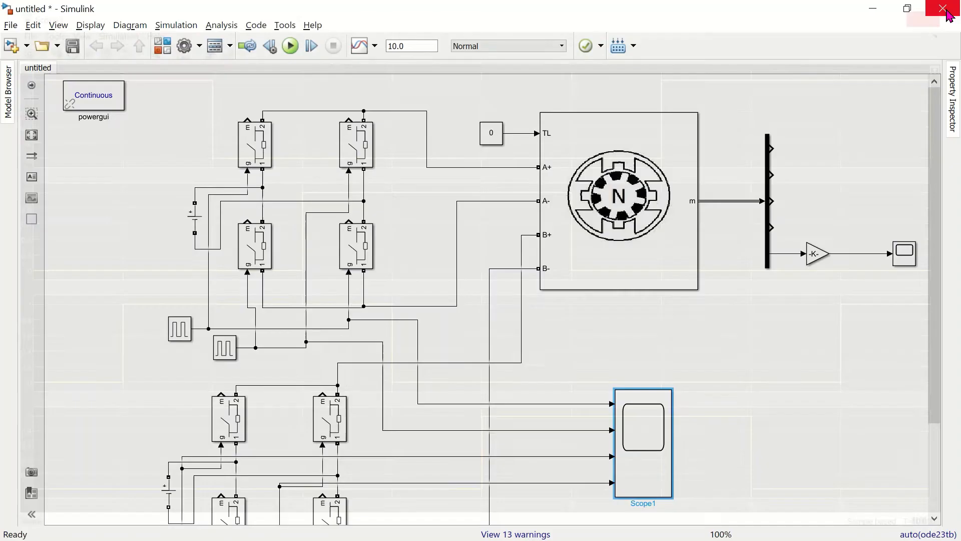
Step: Open the motor output Scope, zoom vertically into the level between 1 and 2 seconds, and restore the full waveform
{"action": "left_click", "coordinate": [872, 356]}
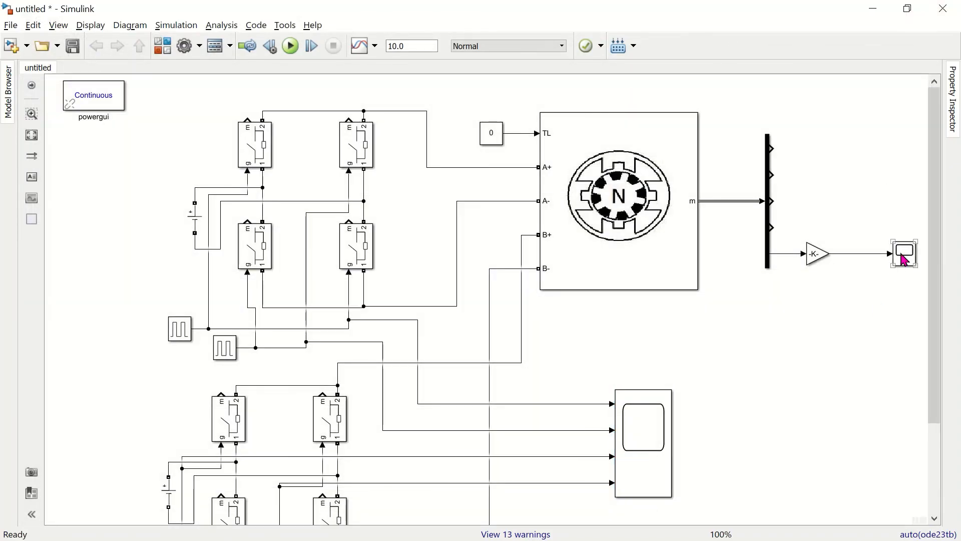
{"action": "double_click", "coordinate": [904, 253]}
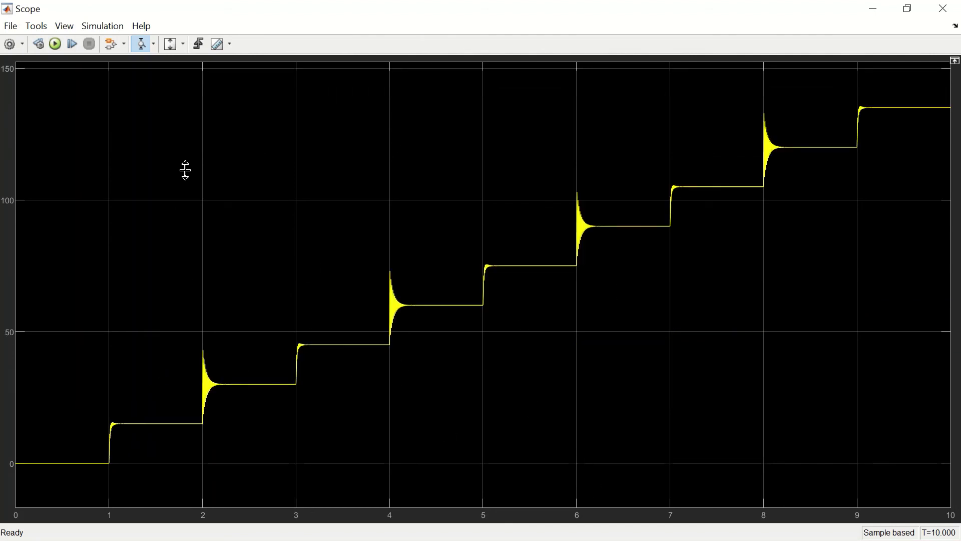
{"action": "left_click_drag", "start_coordinate": [186, 170], "coordinate": [249, 488]}
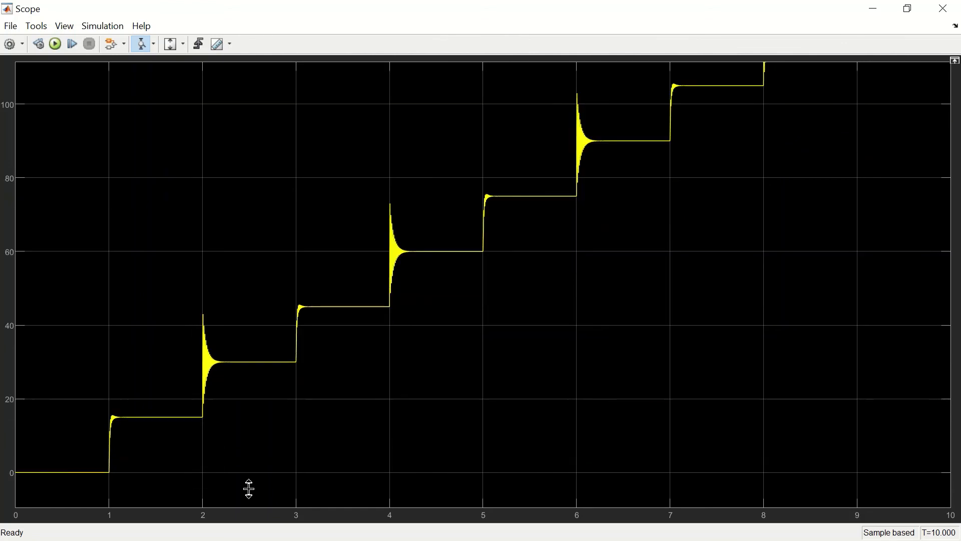
{"action": "left_click_drag", "start_coordinate": [266, 151], "coordinate": [247, 507]}
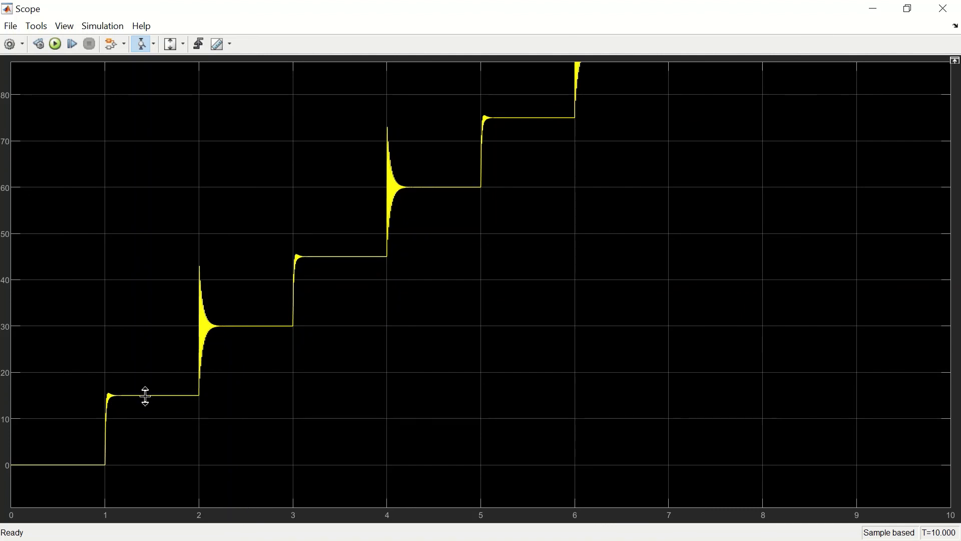
{"action": "left_click_drag", "start_coordinate": [148, 360], "coordinate": [155, 420]}
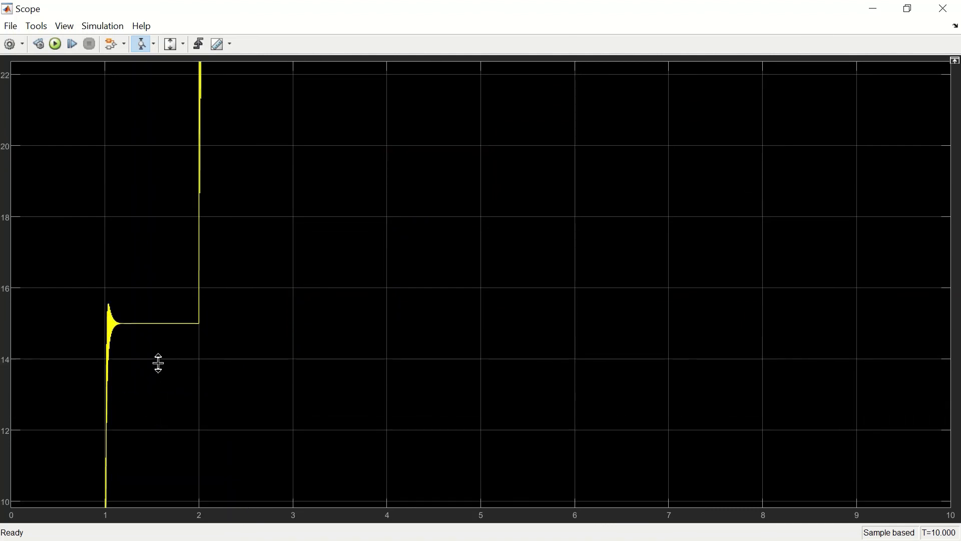
{"action": "left_click", "coordinate": [170, 46]}
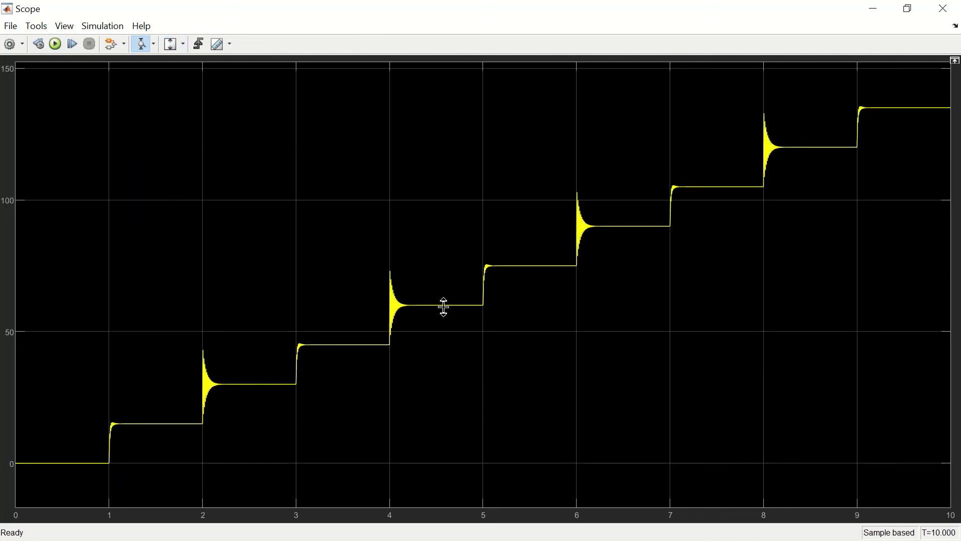
Step: Zoom vertically into the motor output levels between 4 and 6 seconds, restore the full waveform, and close the Scope
{"action": "left_click_drag", "start_coordinate": [539, 245], "coordinate": [564, 323]}
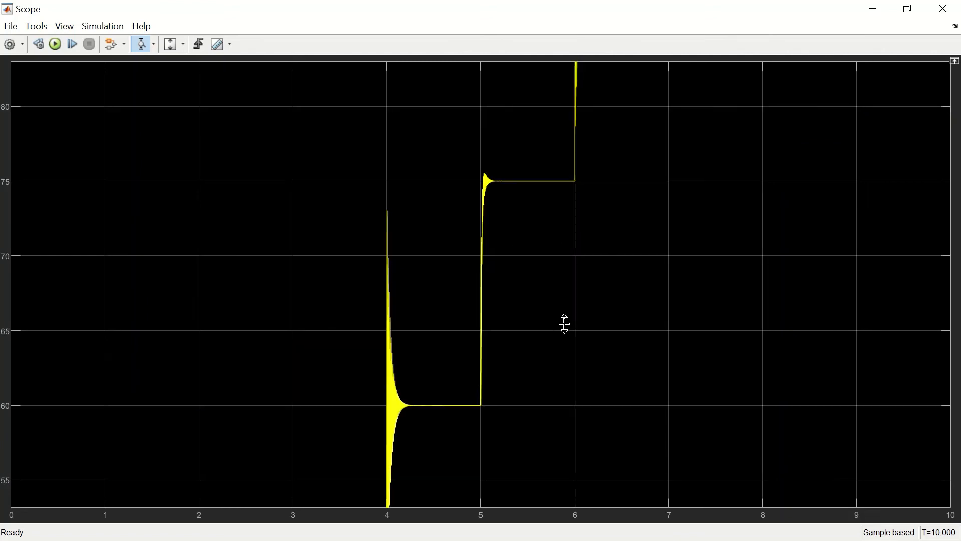
{"action": "left_click", "coordinate": [171, 45]}
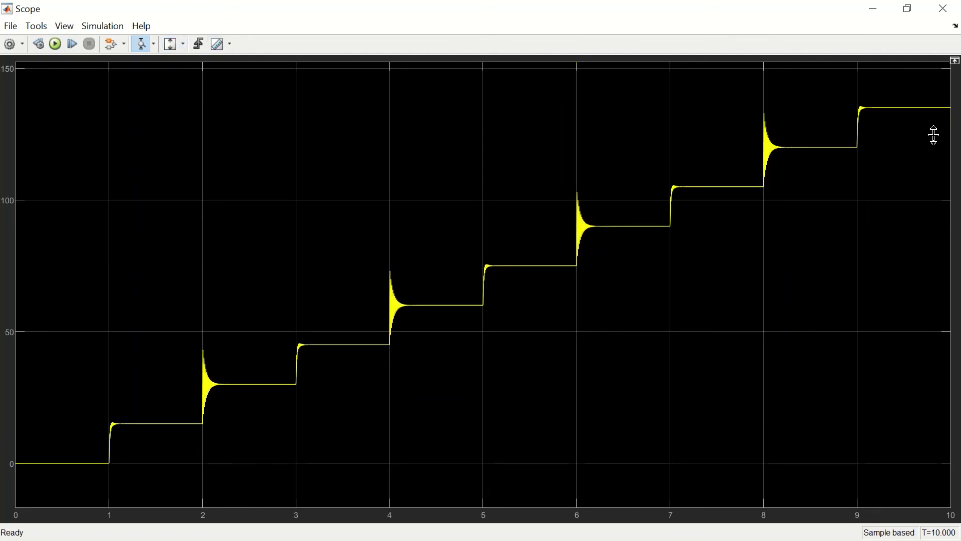
{"action": "left_click", "coordinate": [943, 9]}
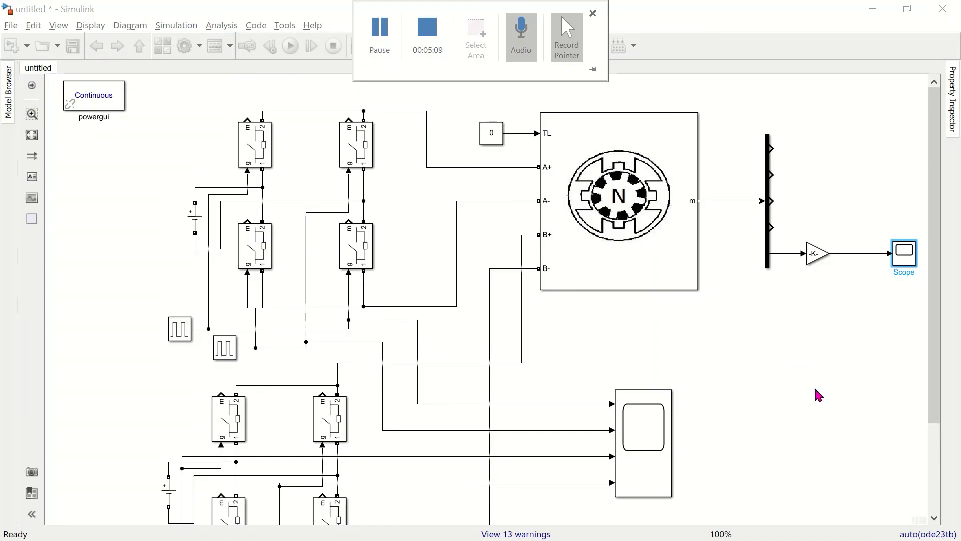